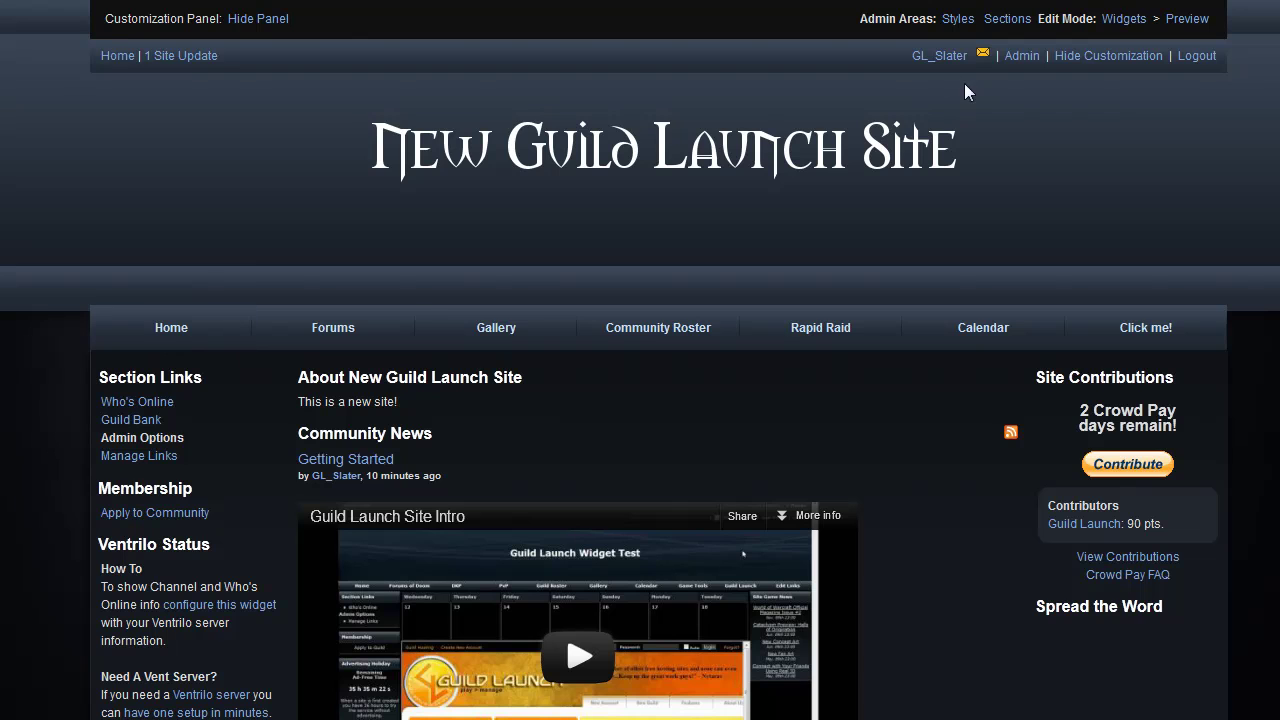
- Open the base template picker in the site administration's style settings
click(1024, 57)
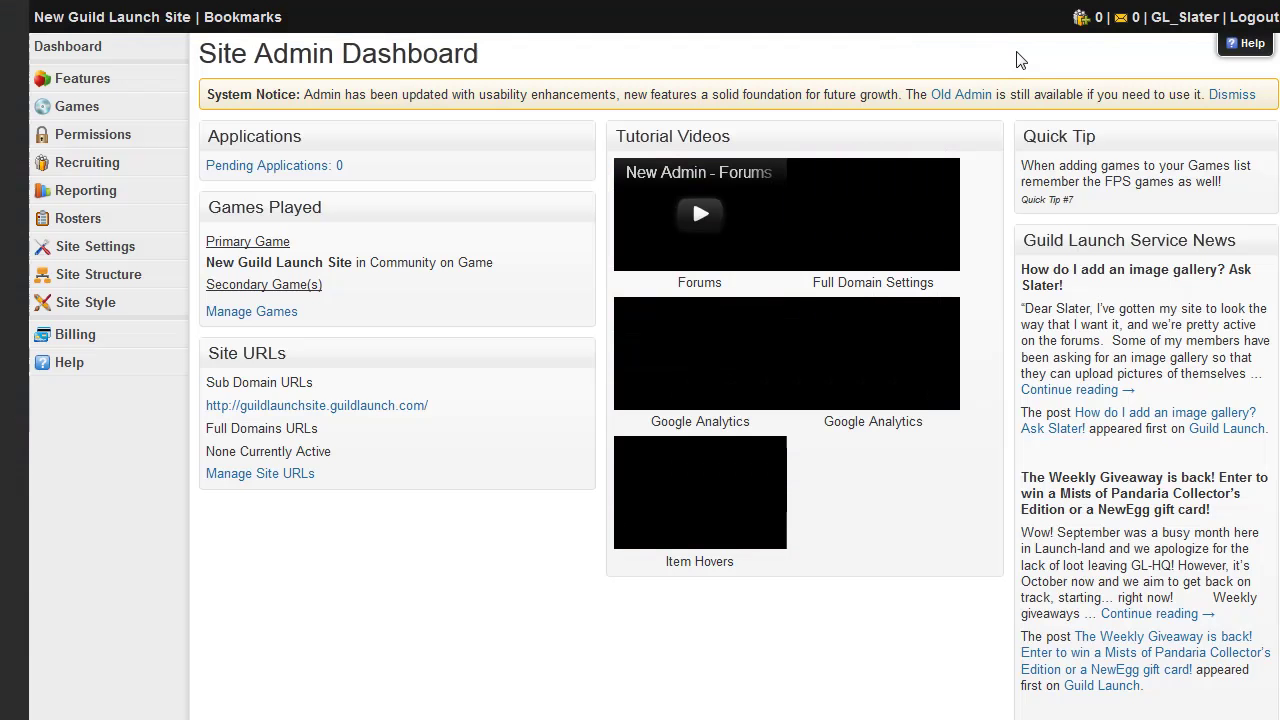
click(84, 308)
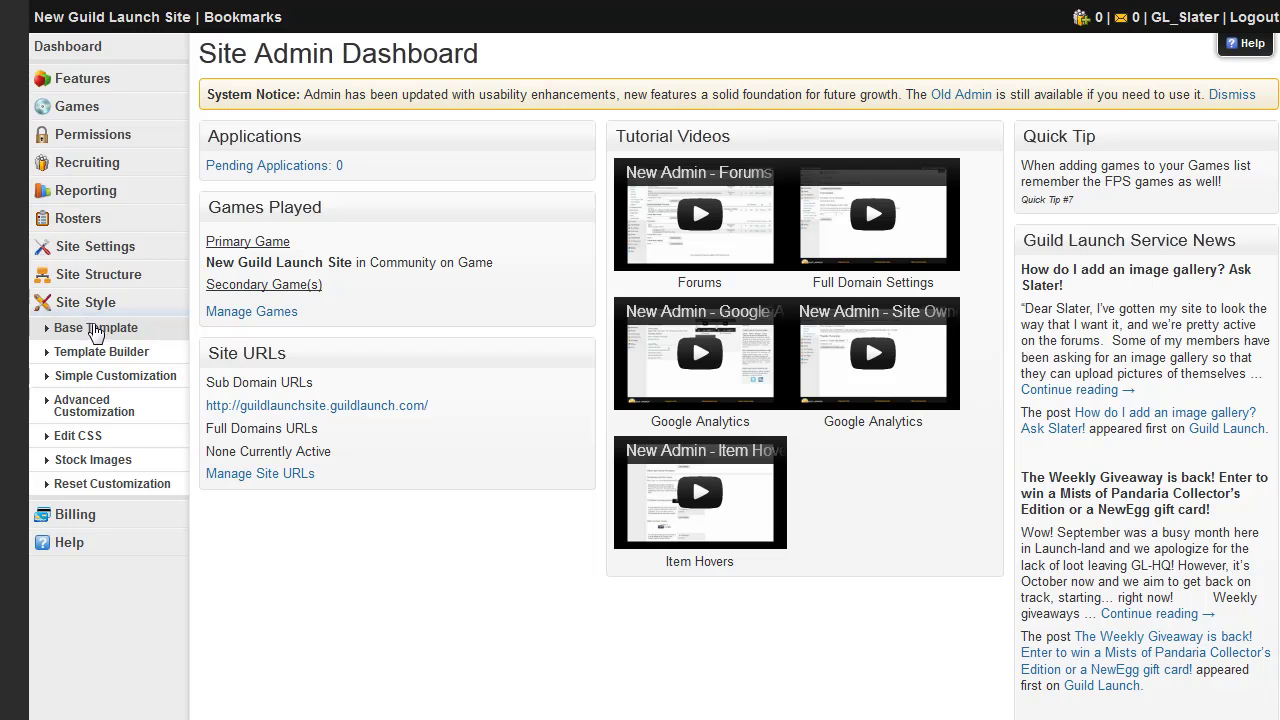
click(142, 333)
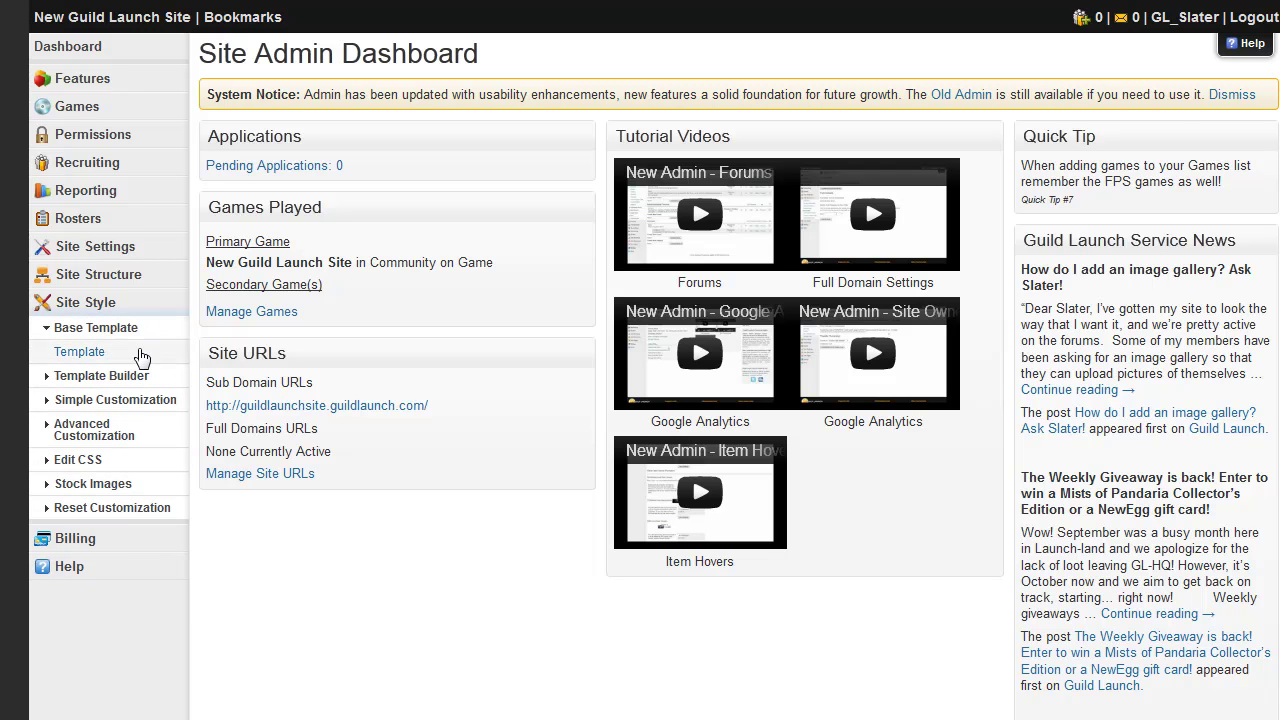
click(142, 357)
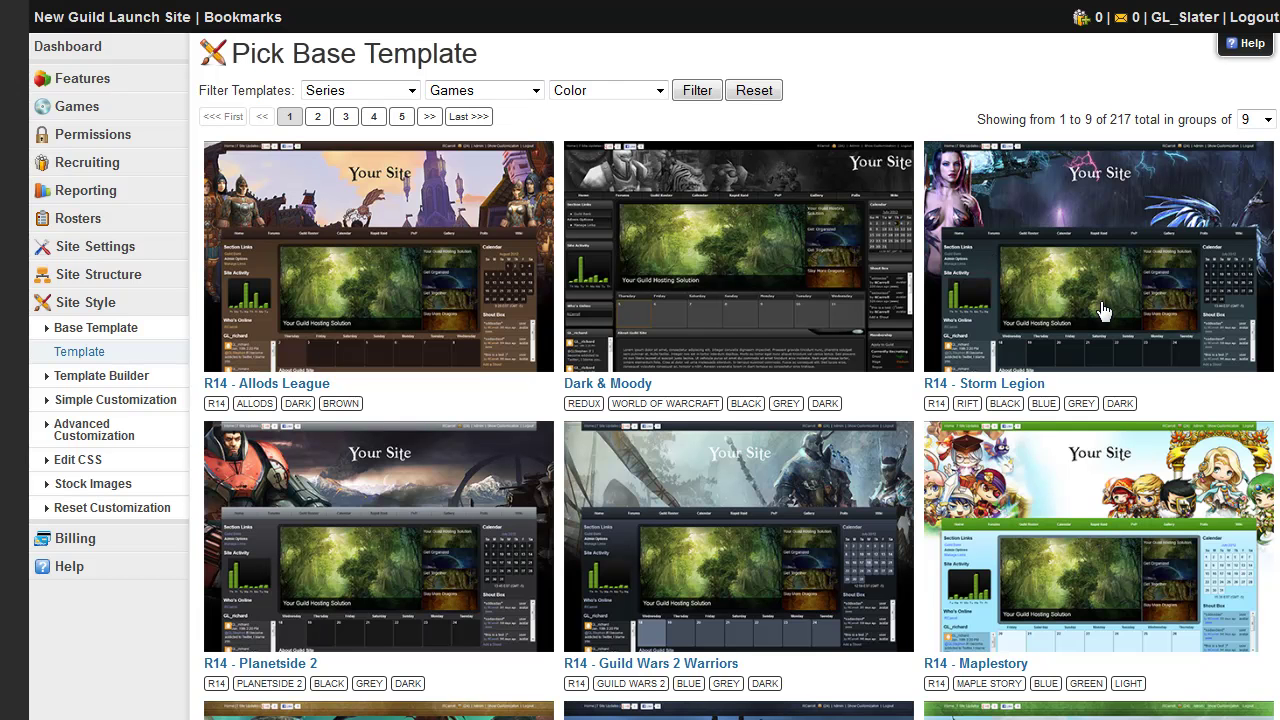
- Check the series, games and color filter options, and filter the templates by the color Green
click(410, 92)
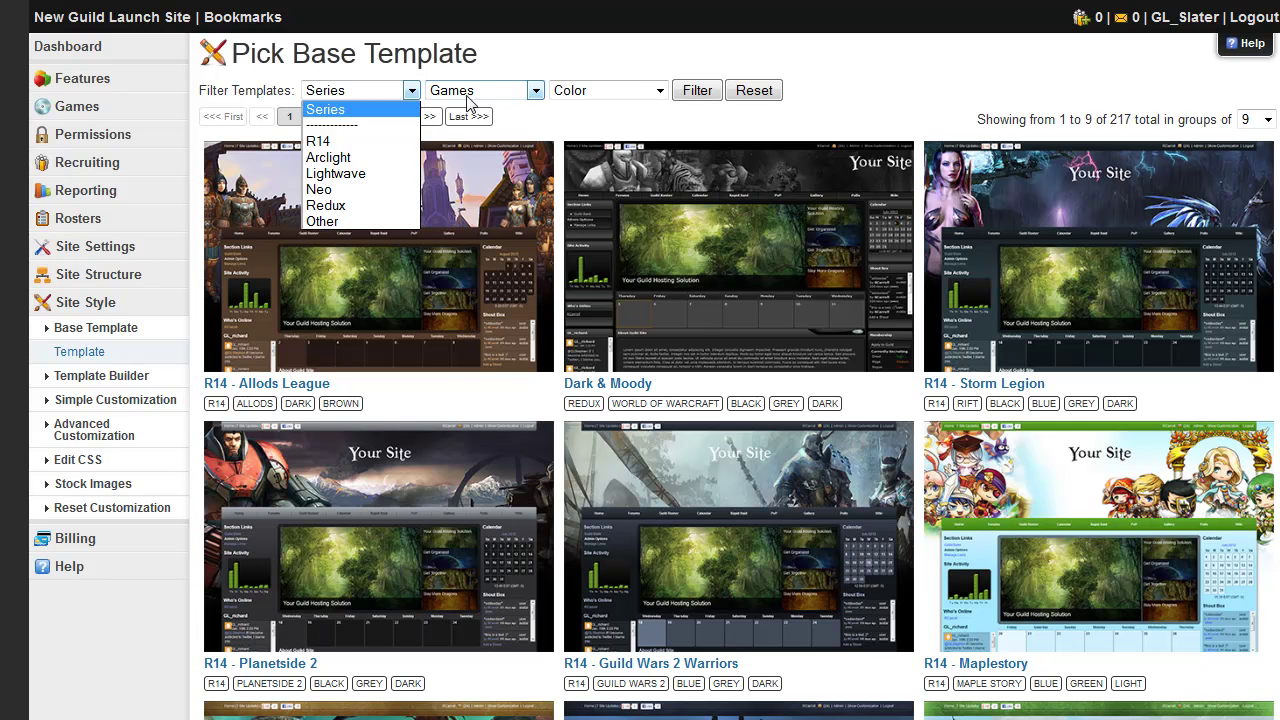
click(521, 82)
click(536, 94)
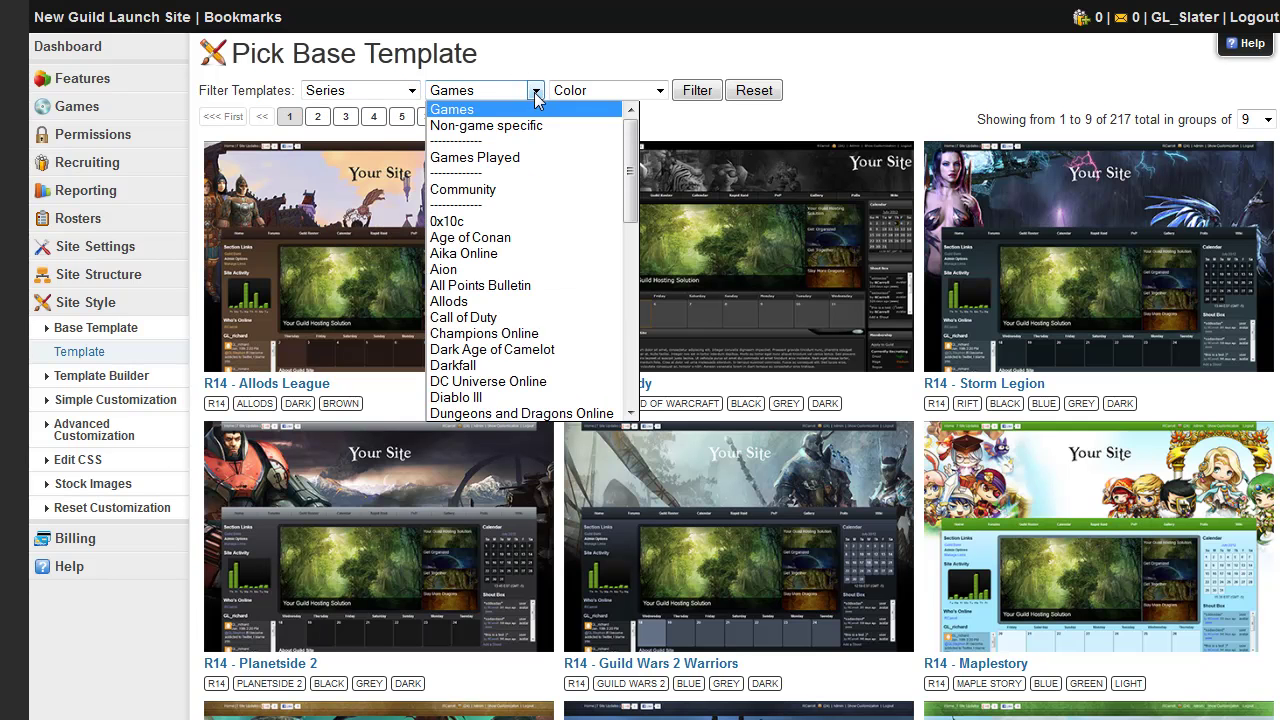
click(640, 97)
click(657, 93)
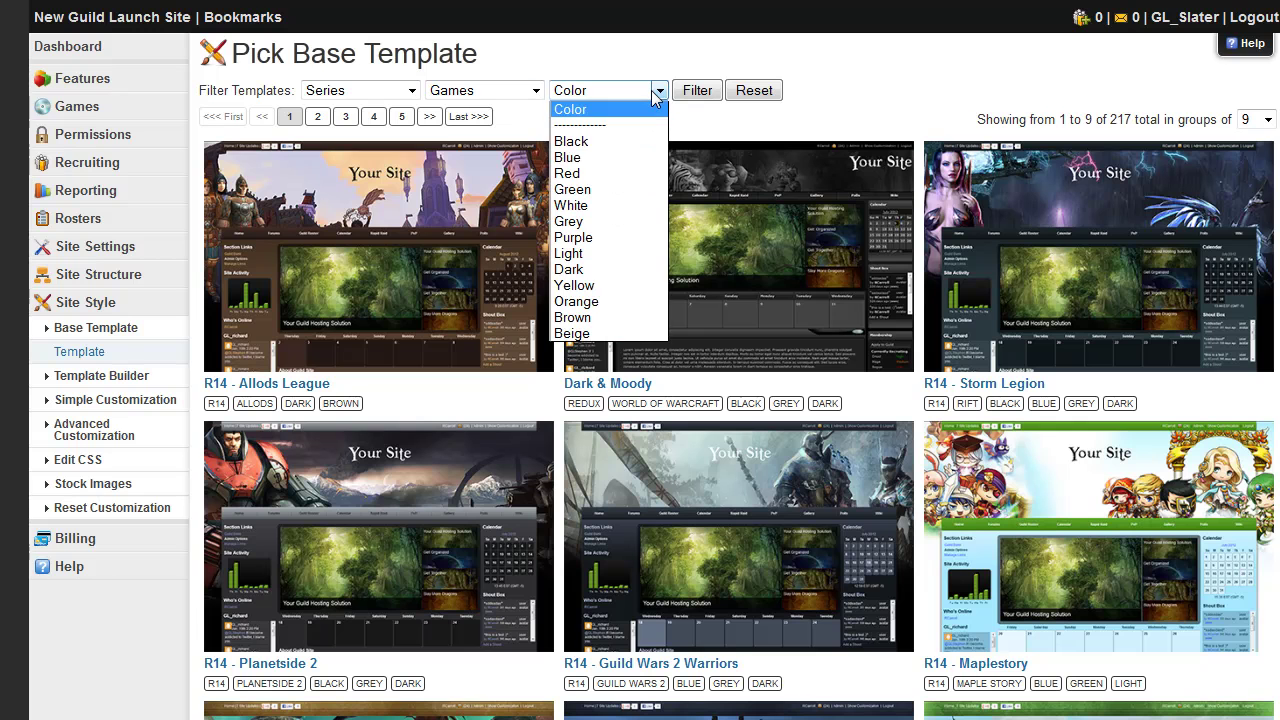
click(603, 189)
click(708, 92)
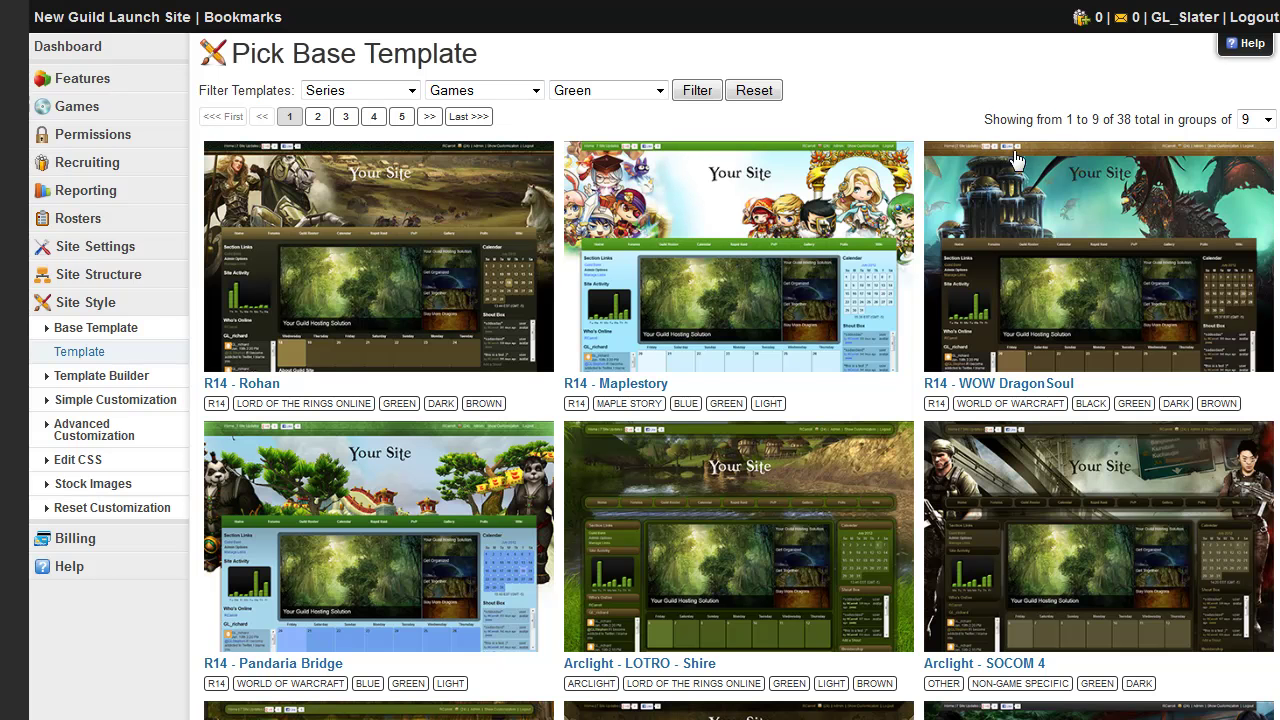
- Browse to page 2 of the filtered templates and preview the R14 - Green template on the site
scroll(906, 125, down, 1)
scroll(490, 112, down, 5)
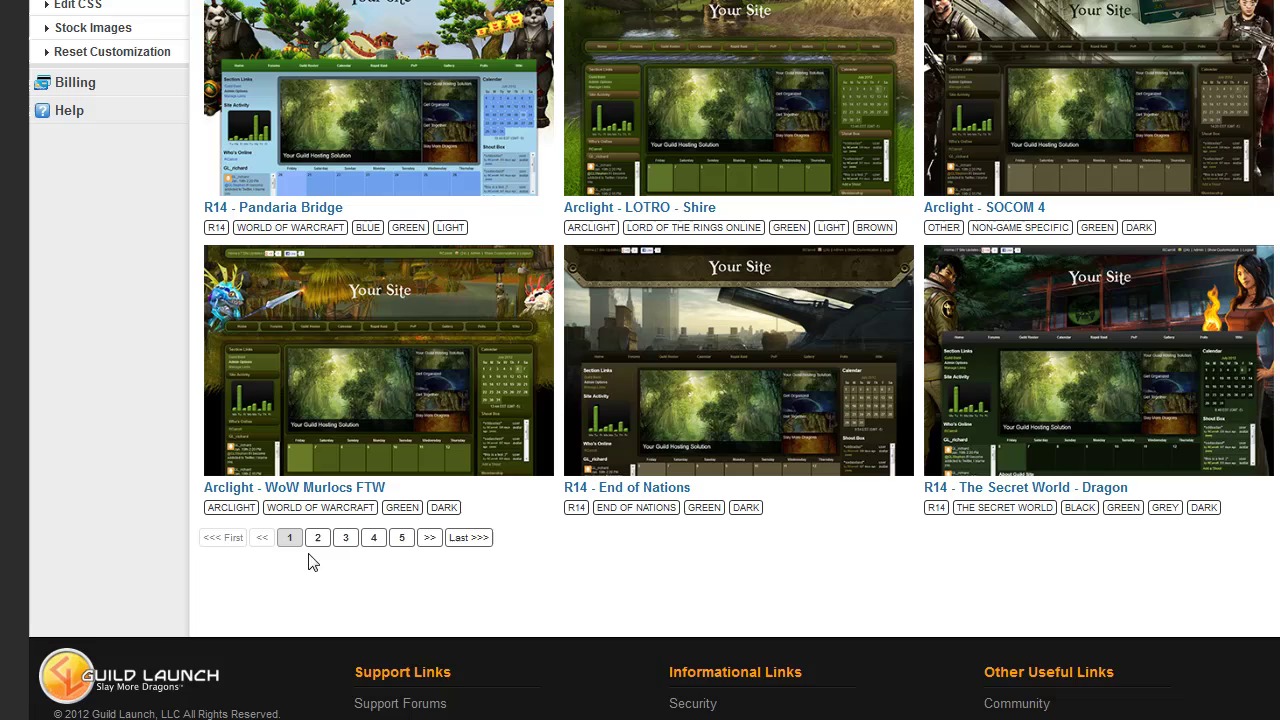
click(316, 540)
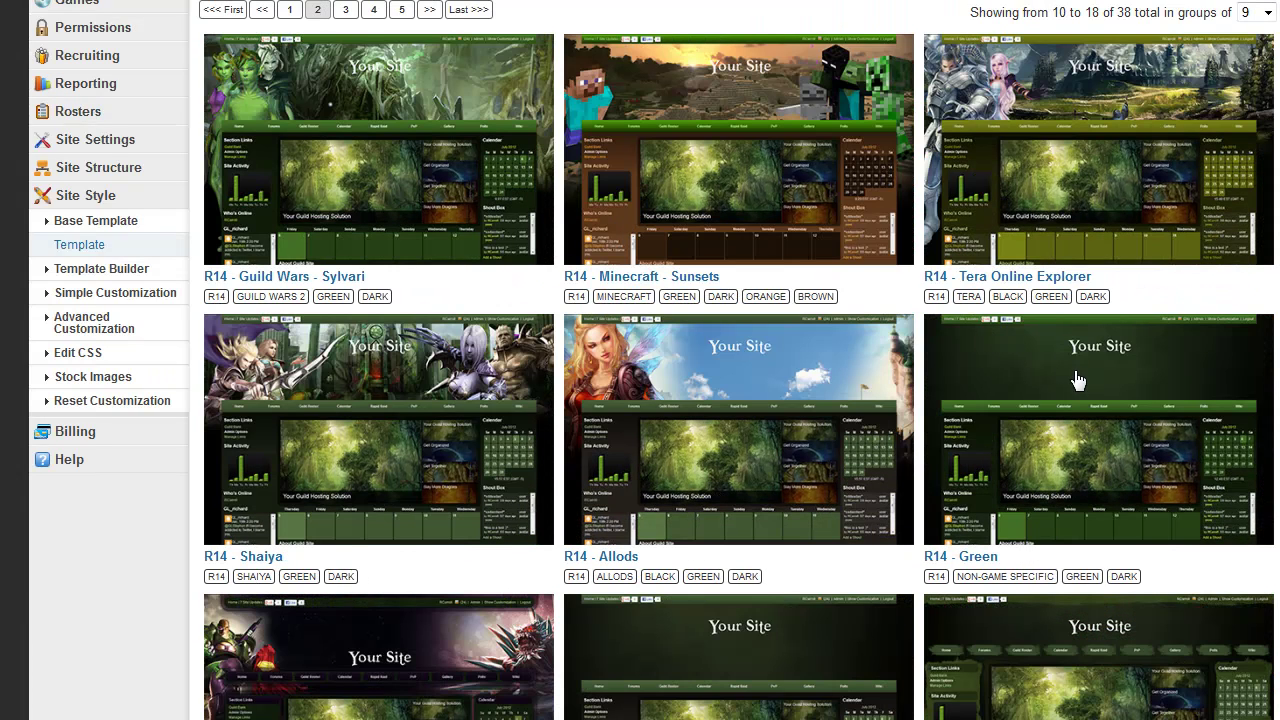
click(1108, 437)
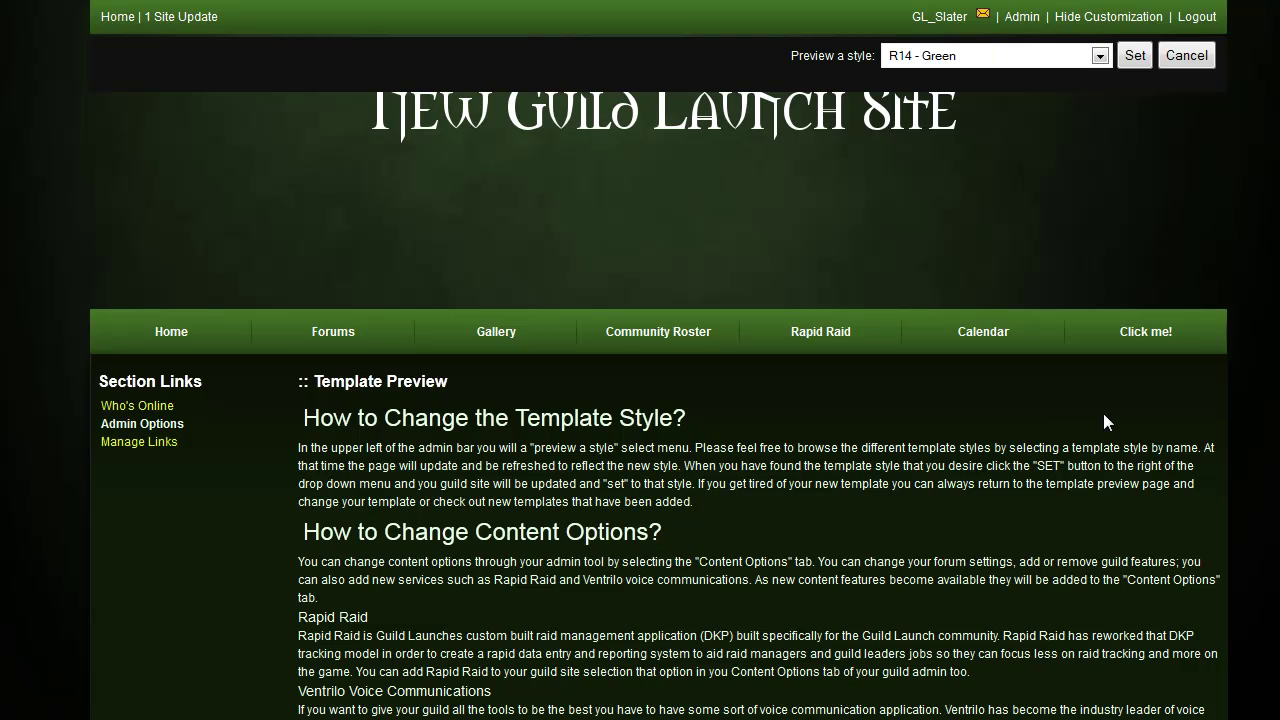
- Preview the R14 - Brown style and the LOTRO One style on the site
click(1100, 57)
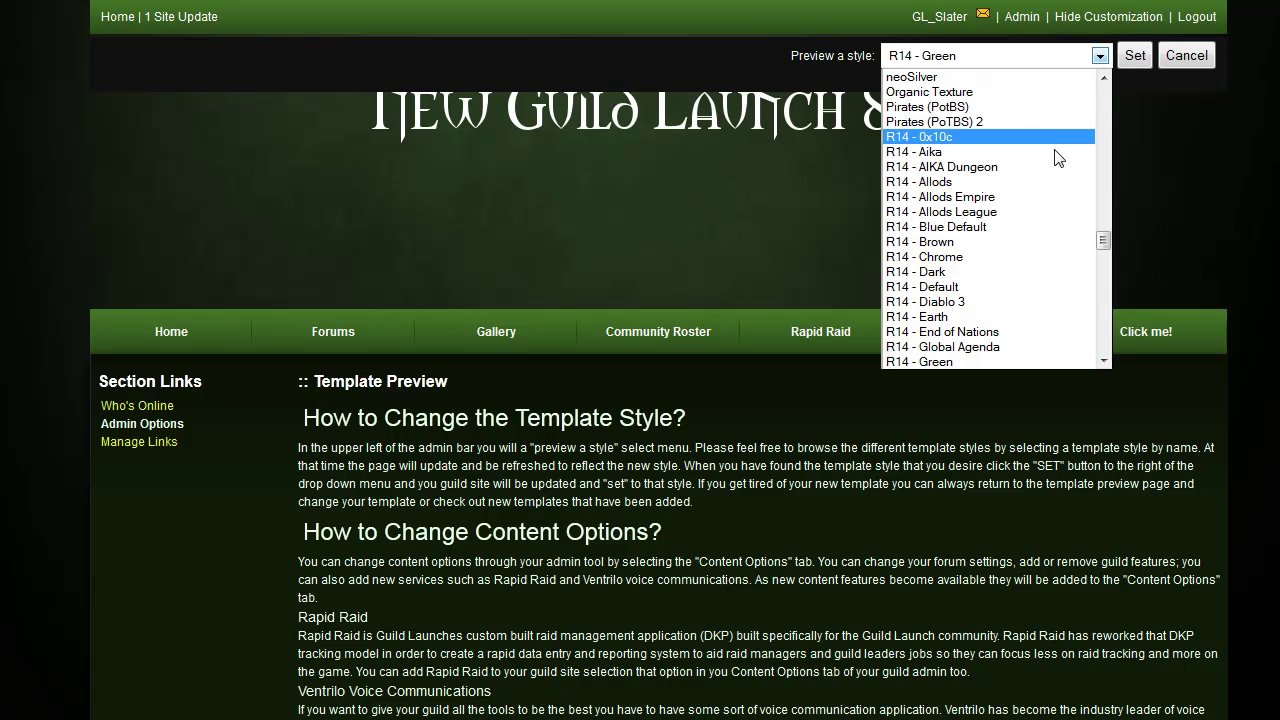
click(1023, 242)
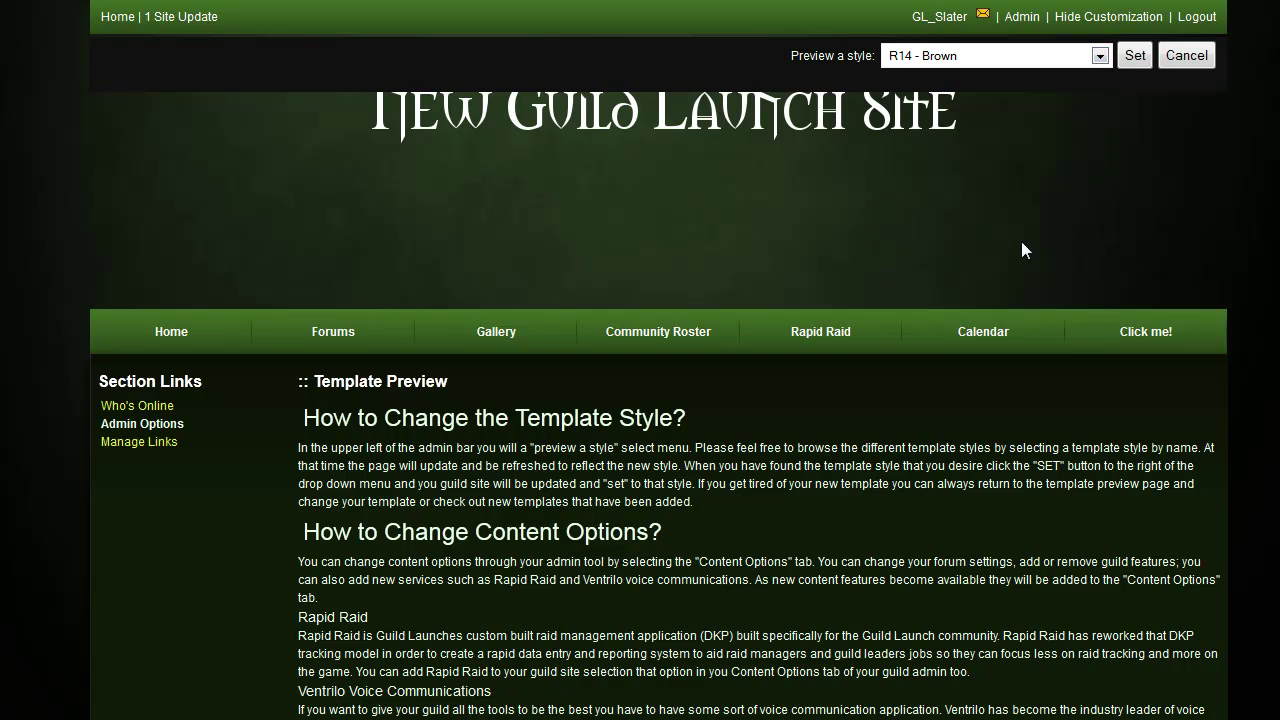
click(1046, 58)
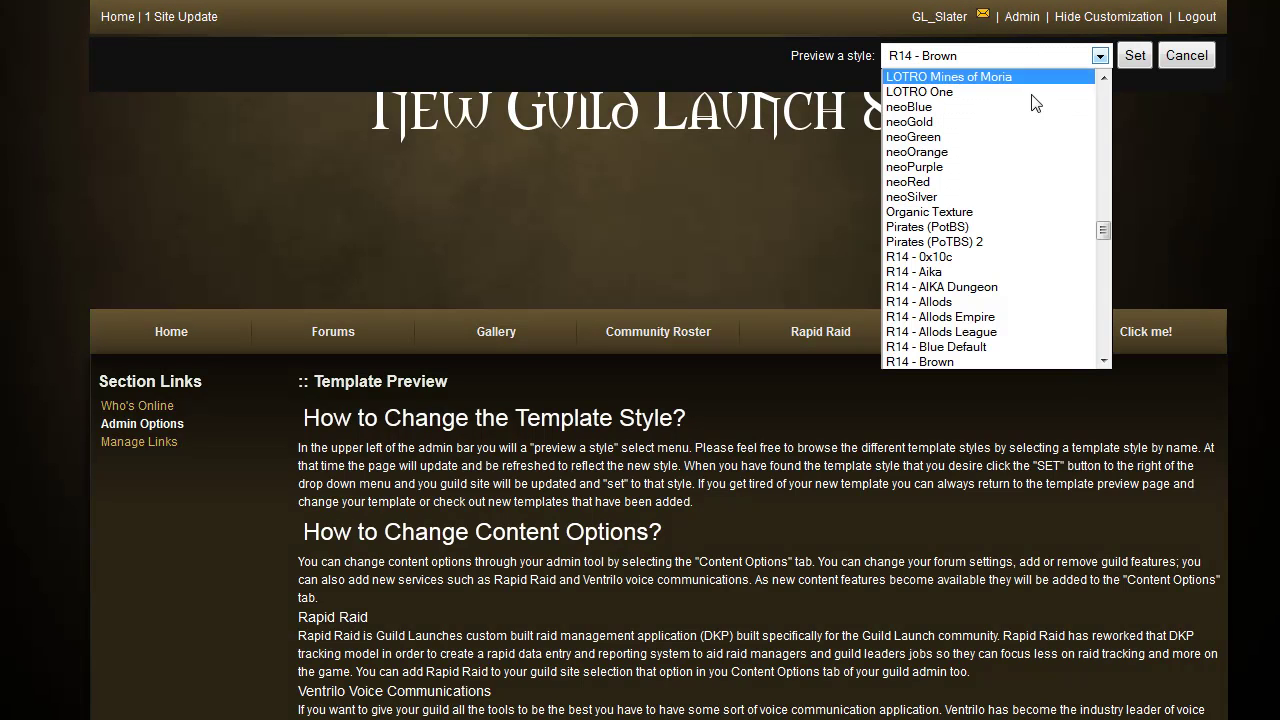
click(1030, 107)
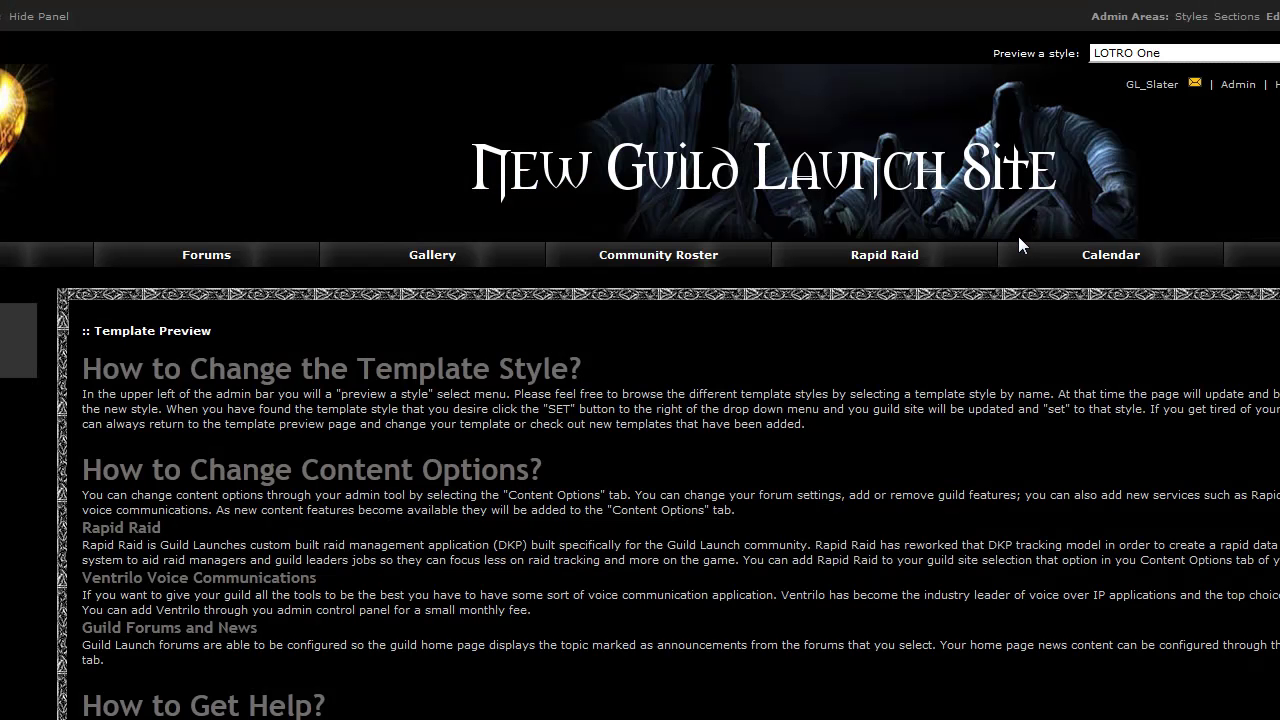
- Preview the R14 - End of Nations style and set it as the site's template
click(1213, 56)
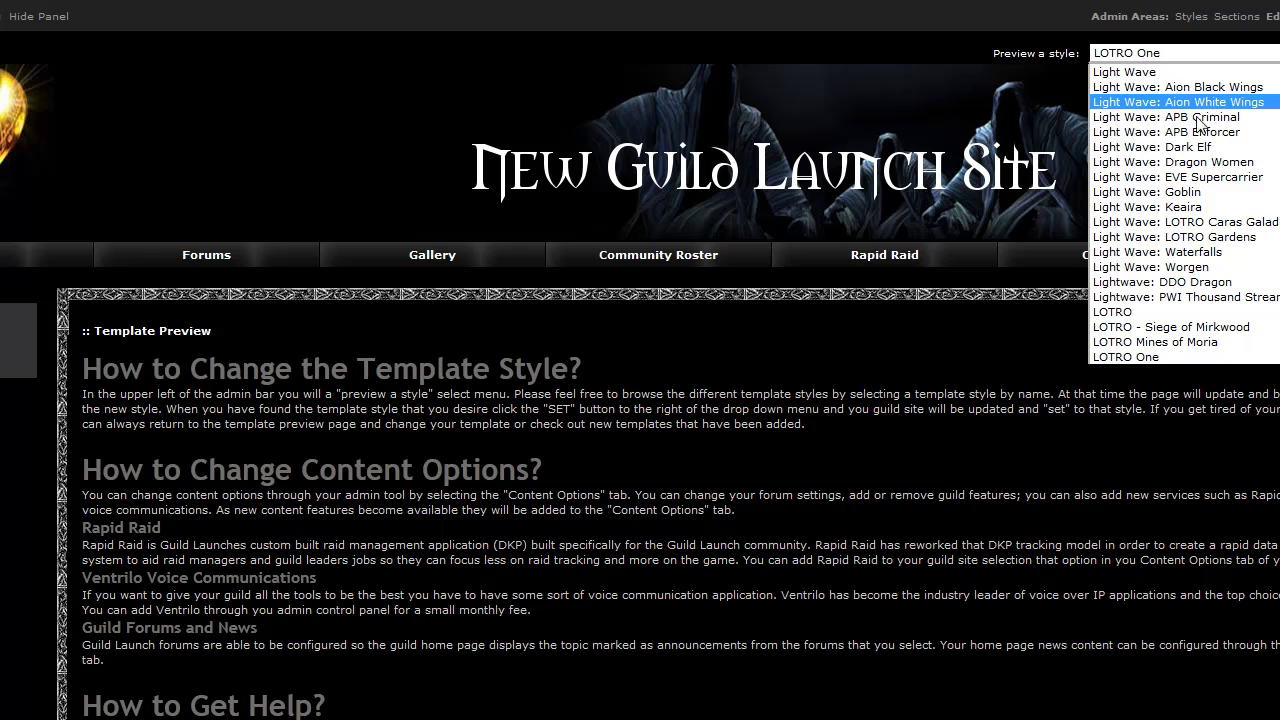
scroll(1196, 124, down, 5)
scroll(1193, 200, down, 2)
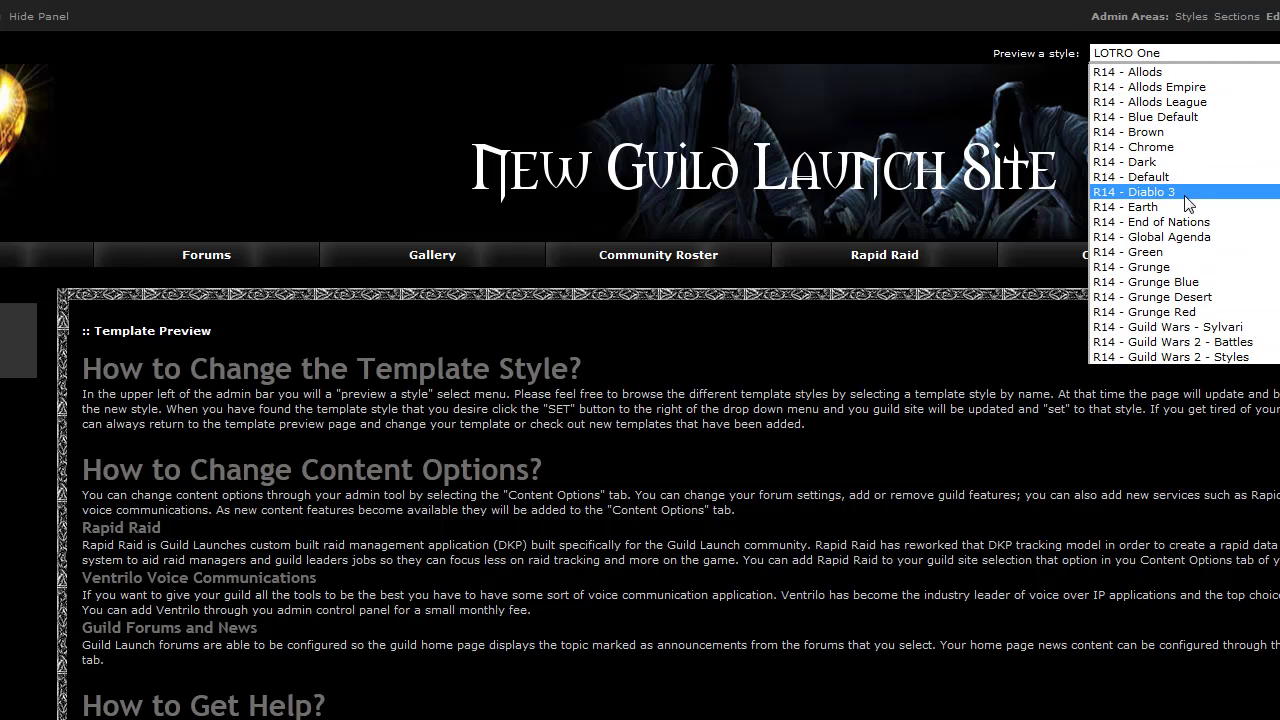
scroll(1182, 199, down, 1)
click(1170, 177)
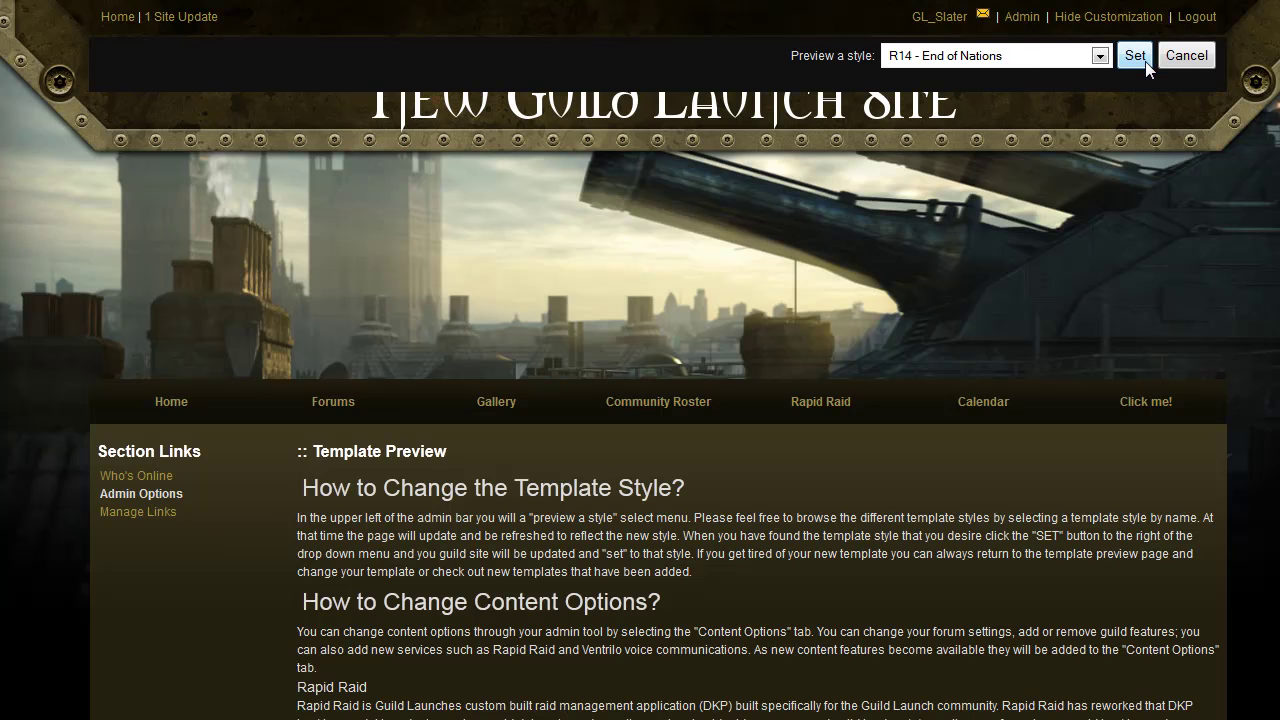
click(1135, 57)
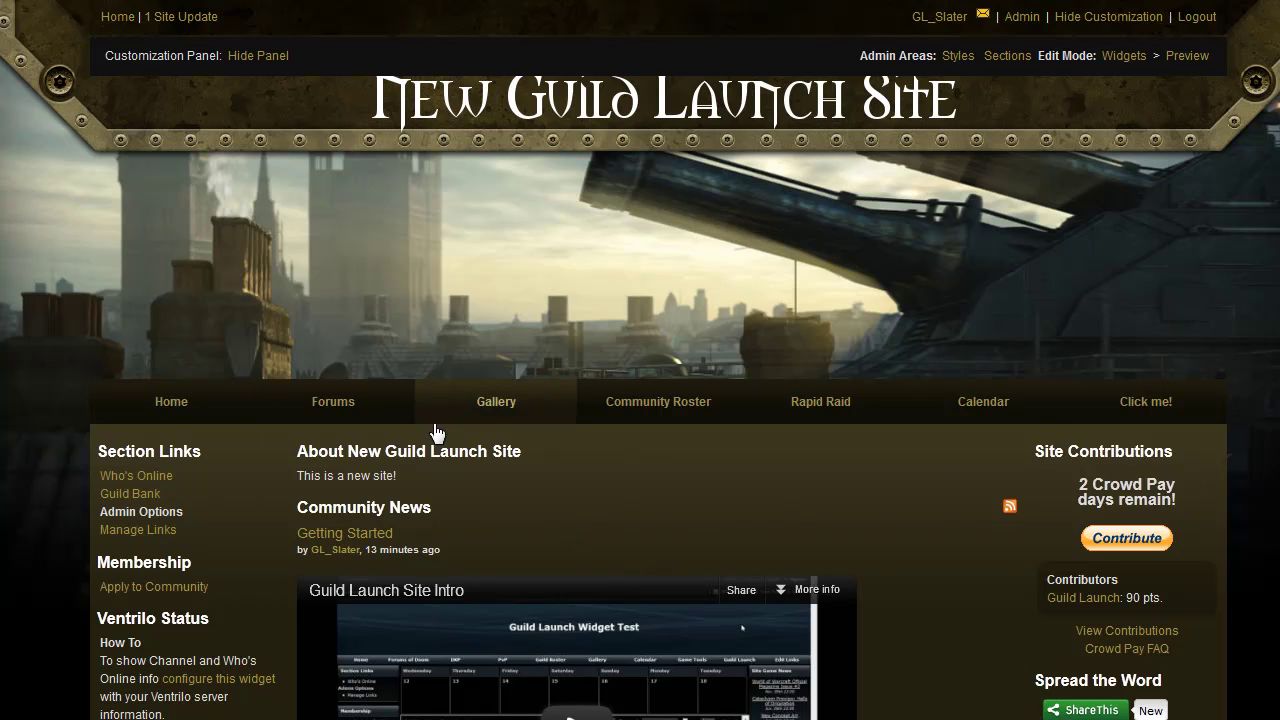
- Switch the home page to widget editing mode
drag(520, 452, 328, 451)
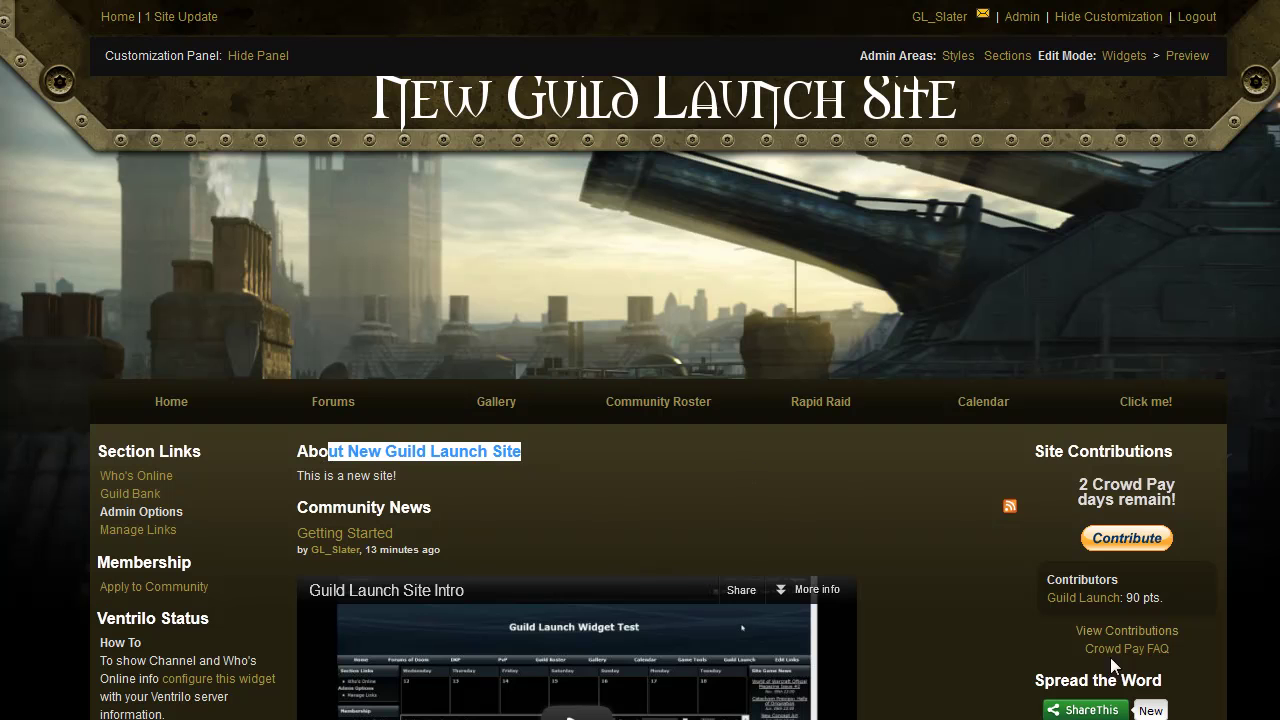
drag(1165, 686, 1034, 682)
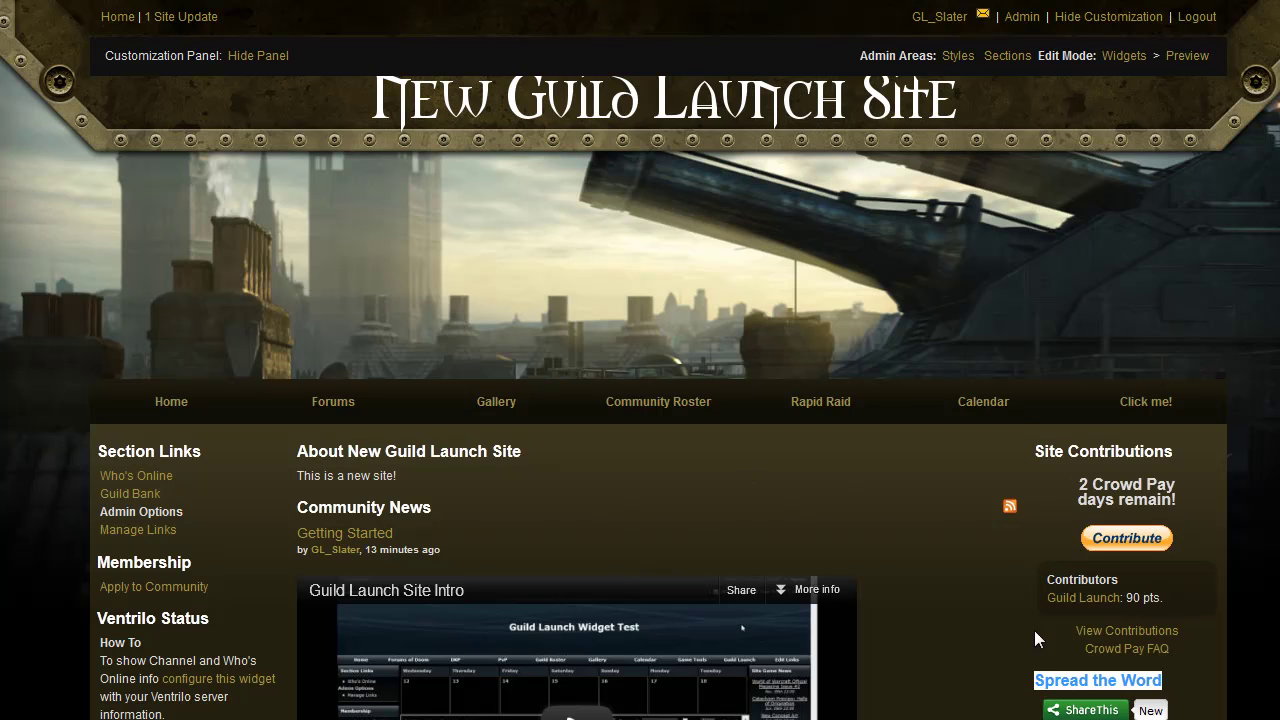
click(1122, 58)
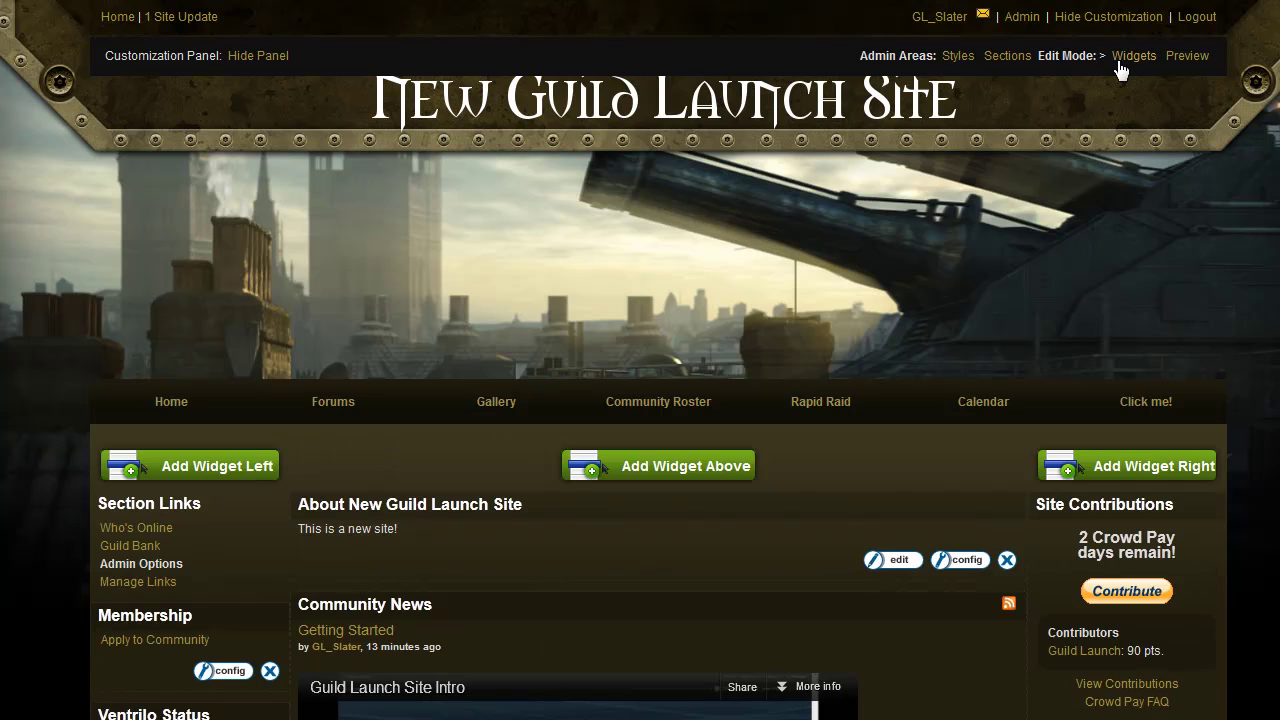
- Replace the About New Guild Launch Site widget's text with "This is what I'd like to see on this widget!" and update the content
scroll(951, 205, down, 3)
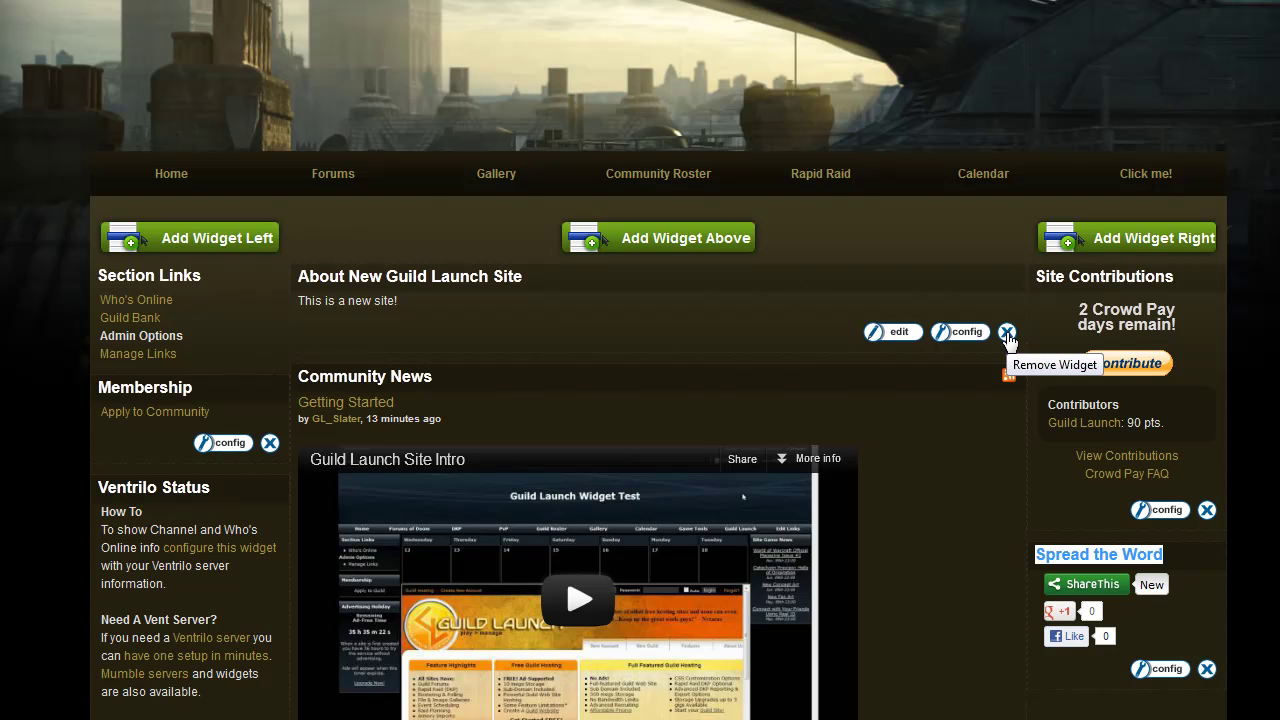
click(893, 336)
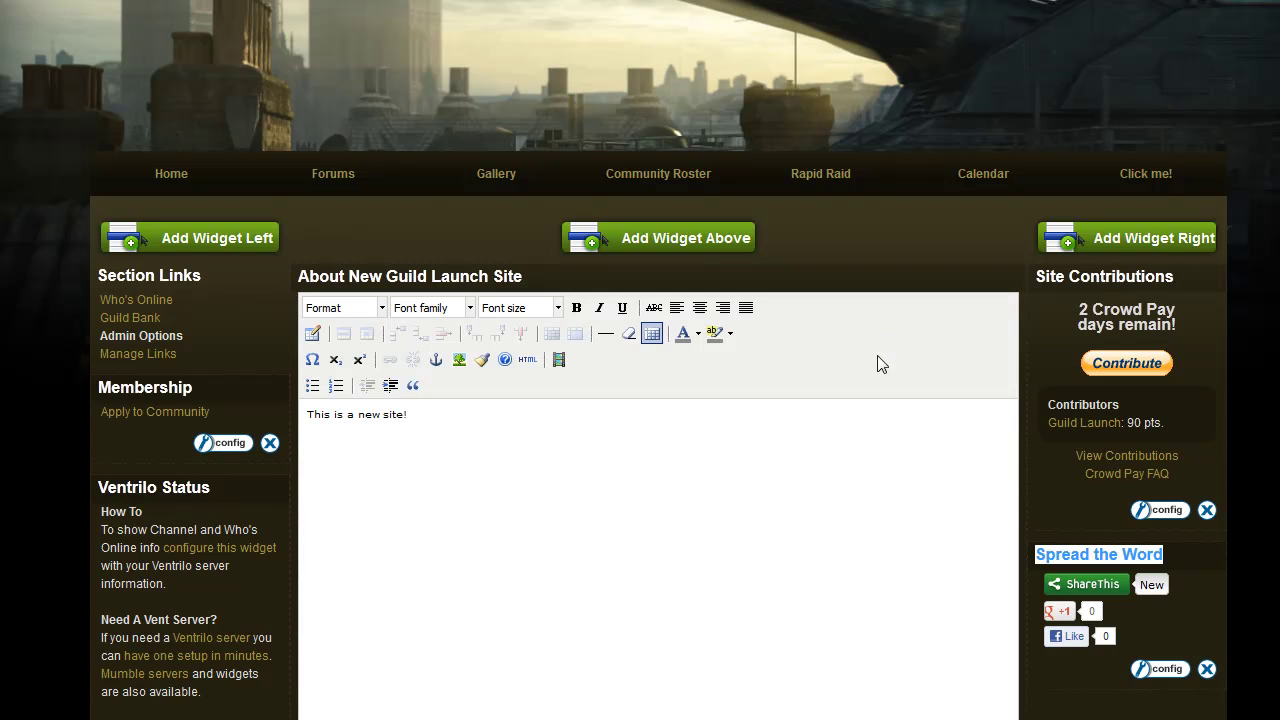
click(697, 458)
key(ctrl+a)
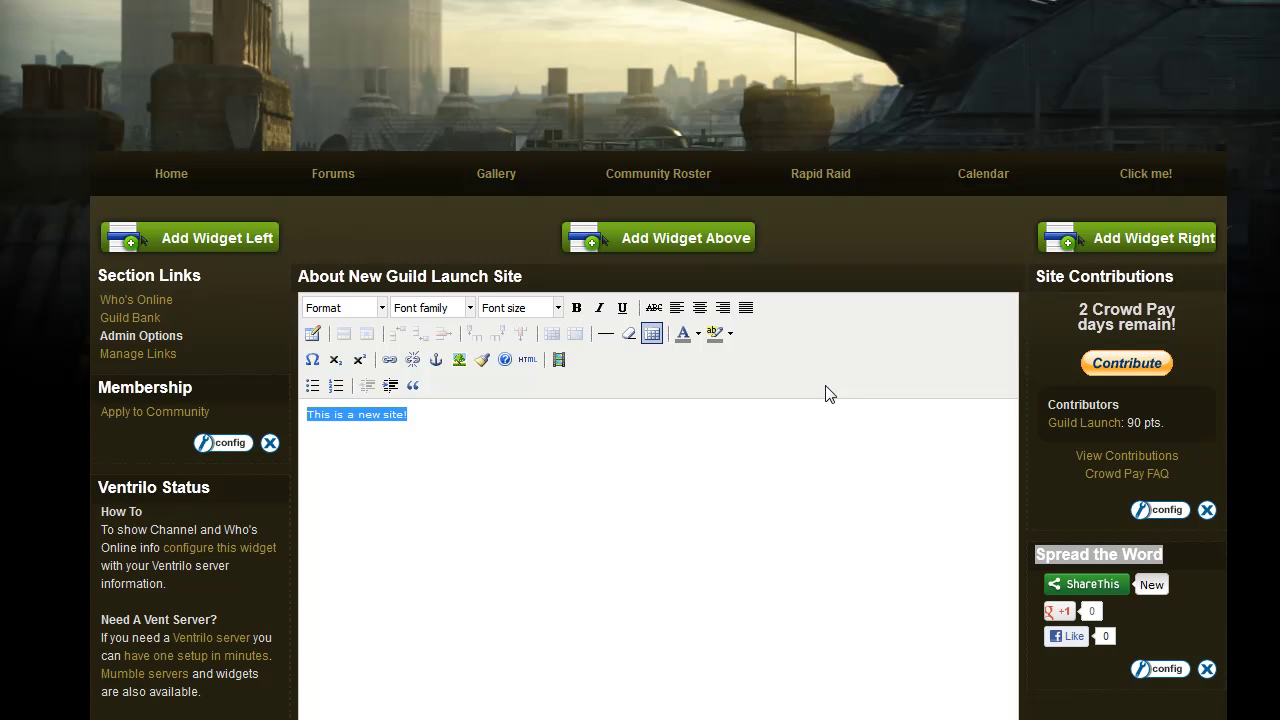
text(This is what I'd liek t)
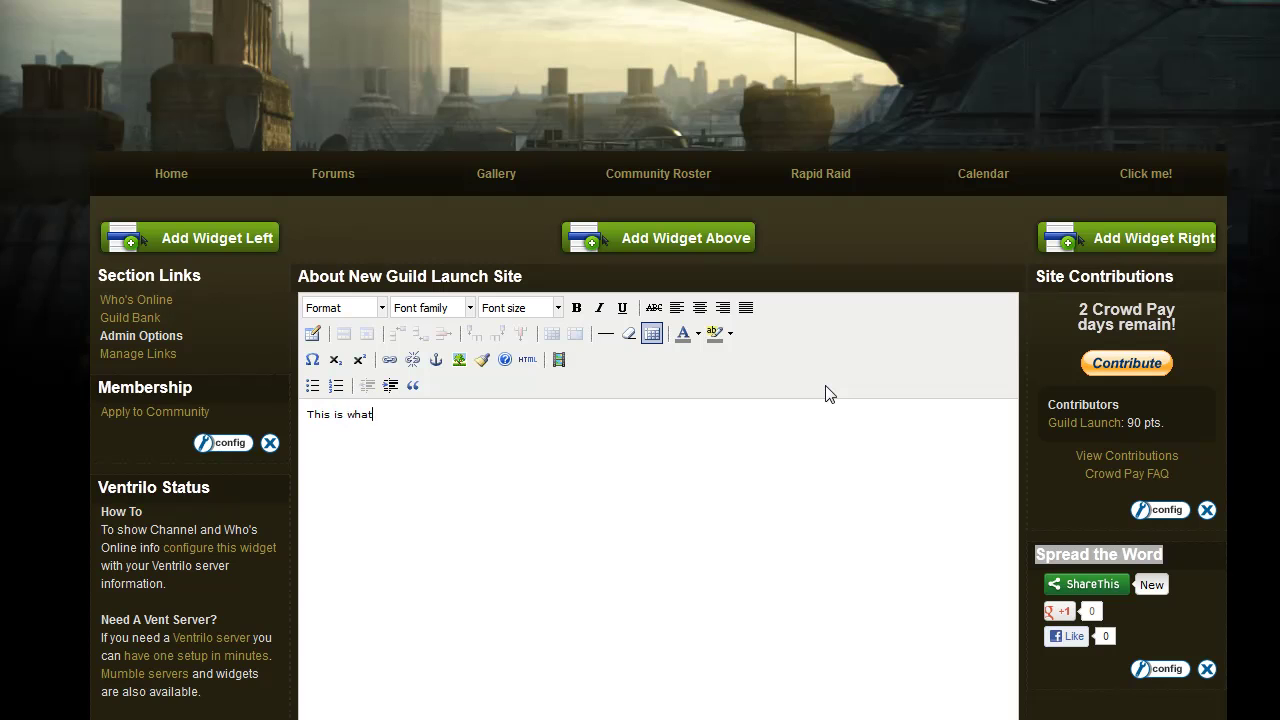
key(BackSpace)
key(BackSpace)
key(BackSpace)
key(BackSpace)
text(ke to see on this wi)
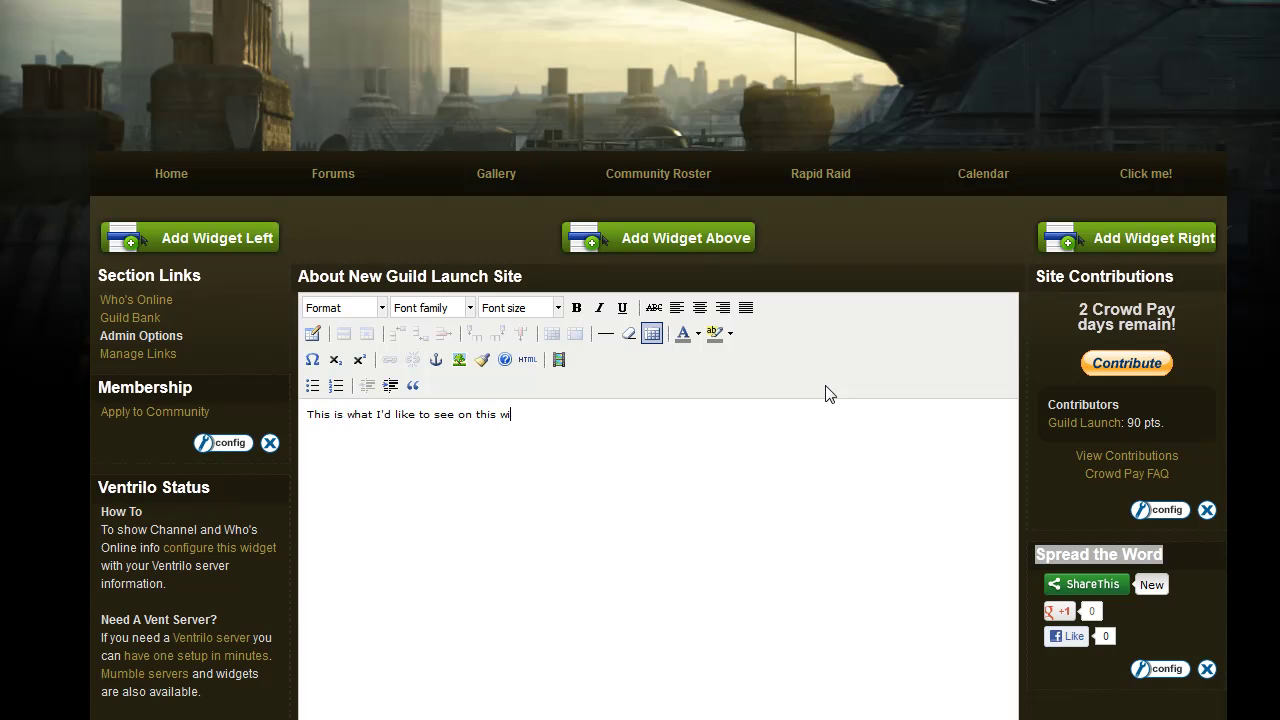
text(dget!)
scroll(811, 351, down, 2)
scroll(813, 350, down, 2)
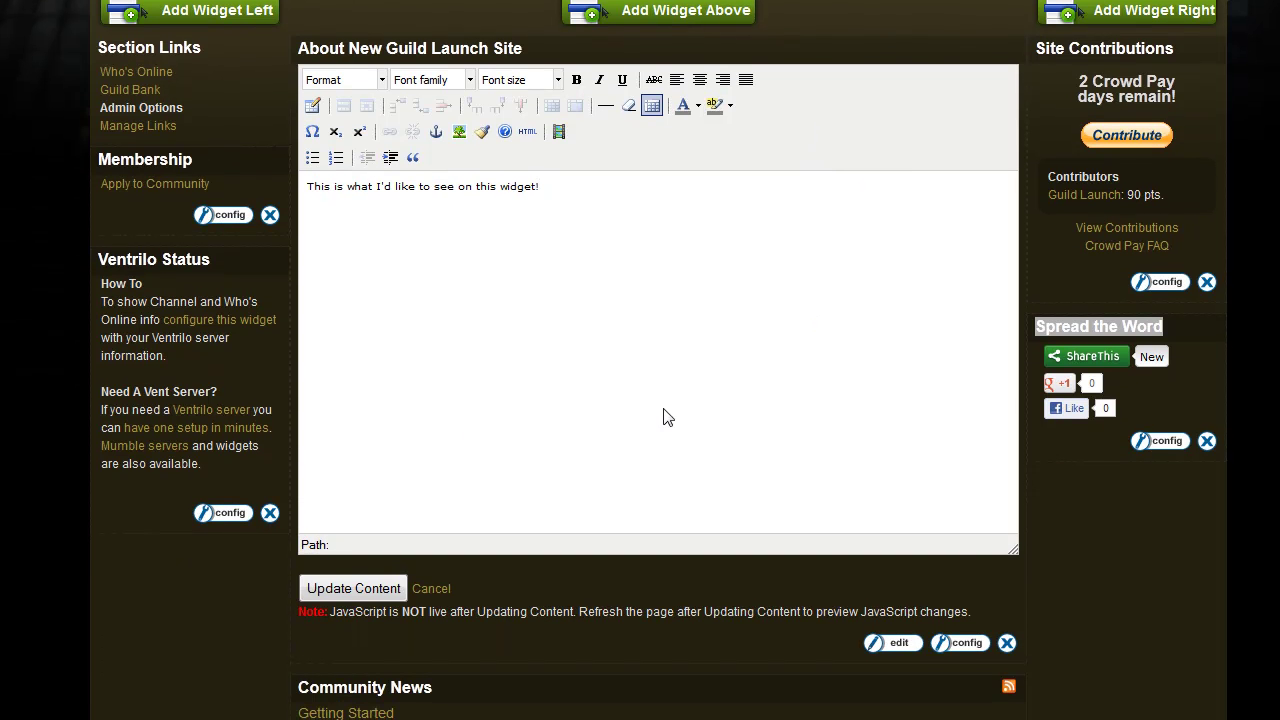
click(365, 589)
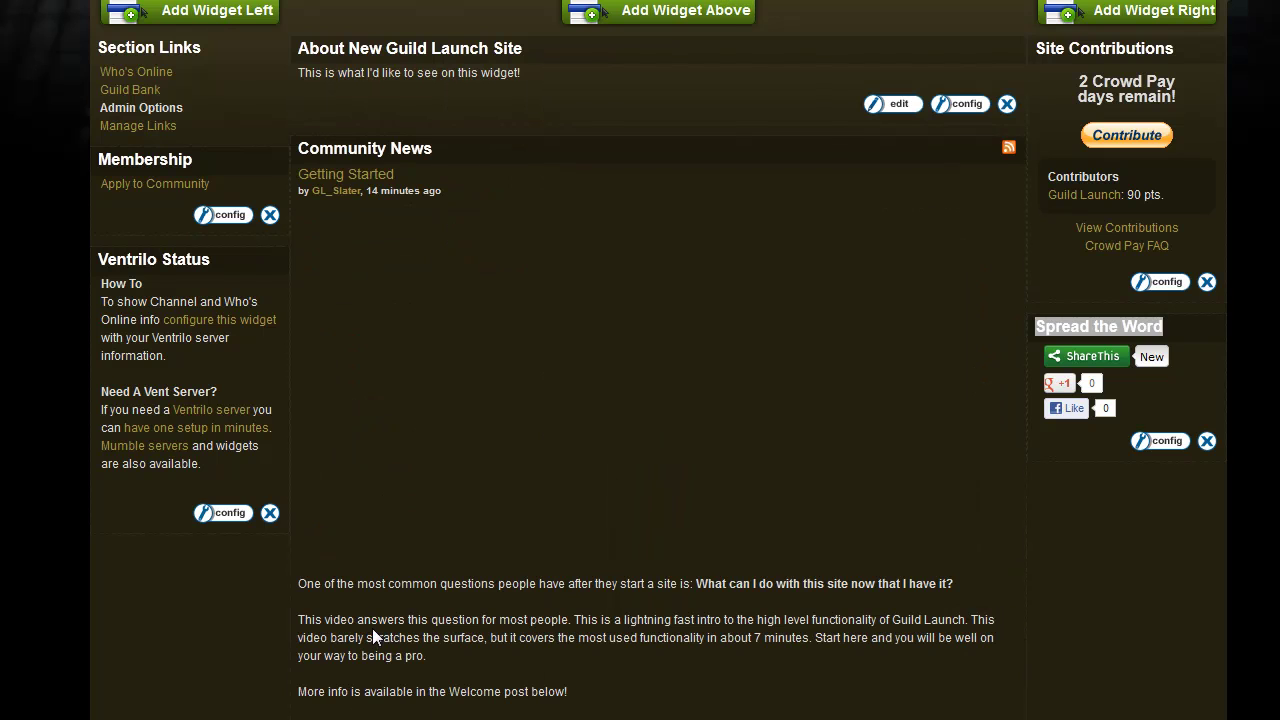
- Move the About New Guild Launch Site widget into the left column between Section Links and Membership
scroll(614, 250, up, 2)
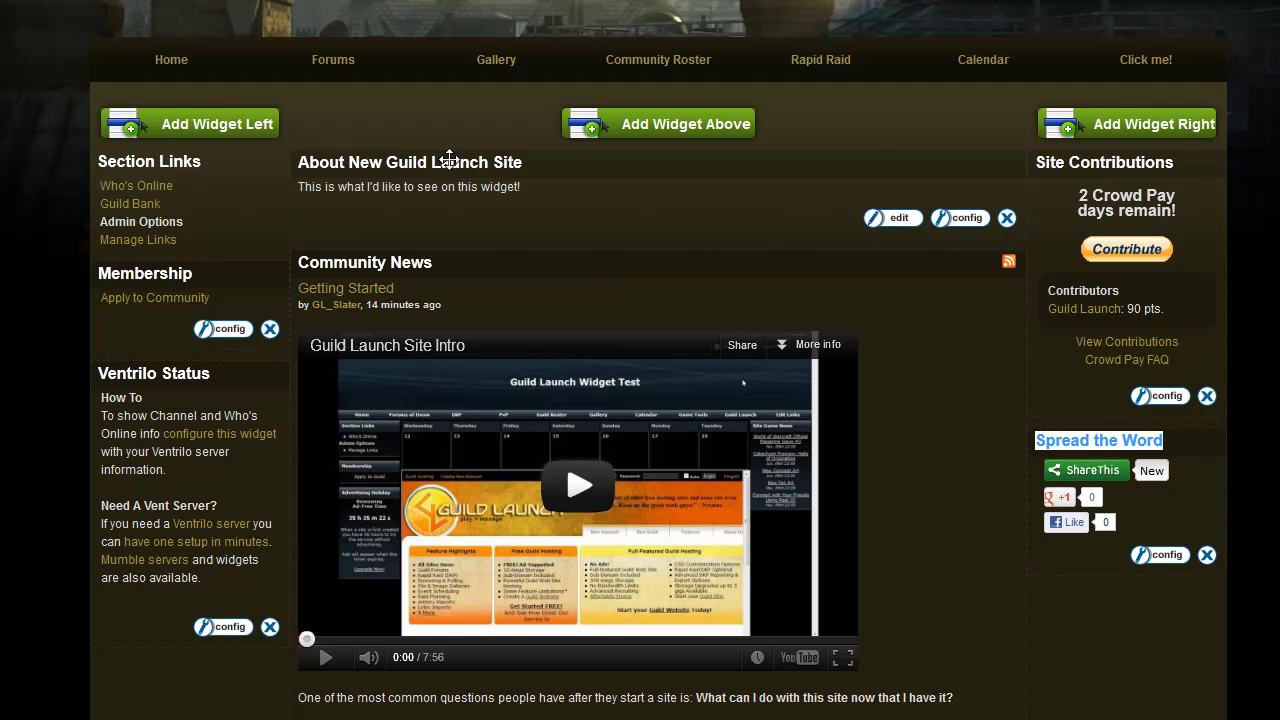
drag(451, 158, 170, 437)
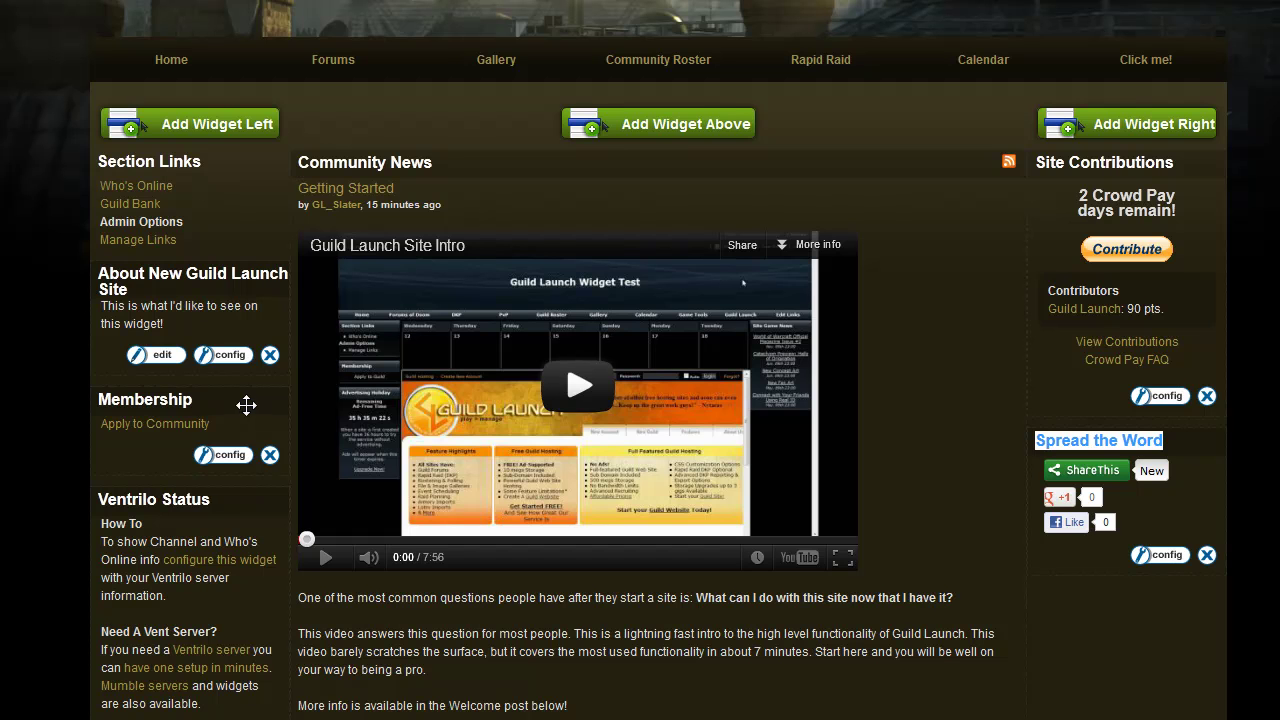
- Remove the About New Guild Launch Site widget and the Site Contributions widget from the home page
click(269, 356)
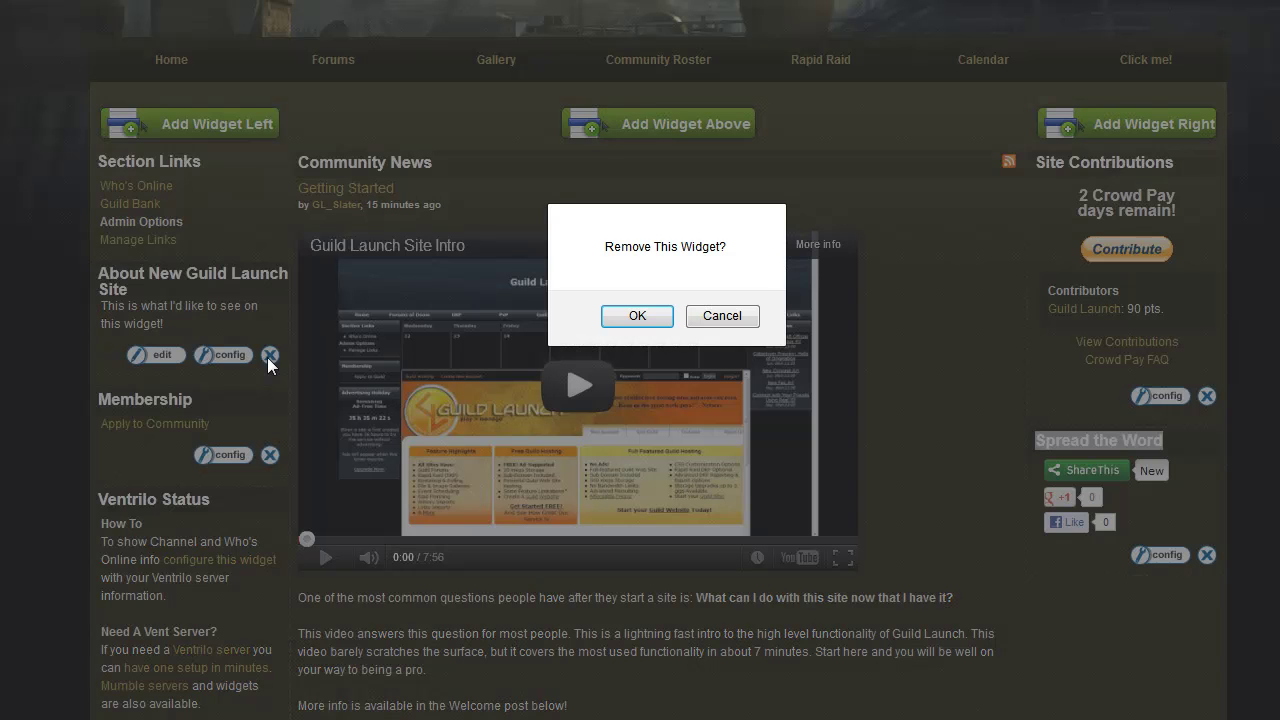
click(637, 316)
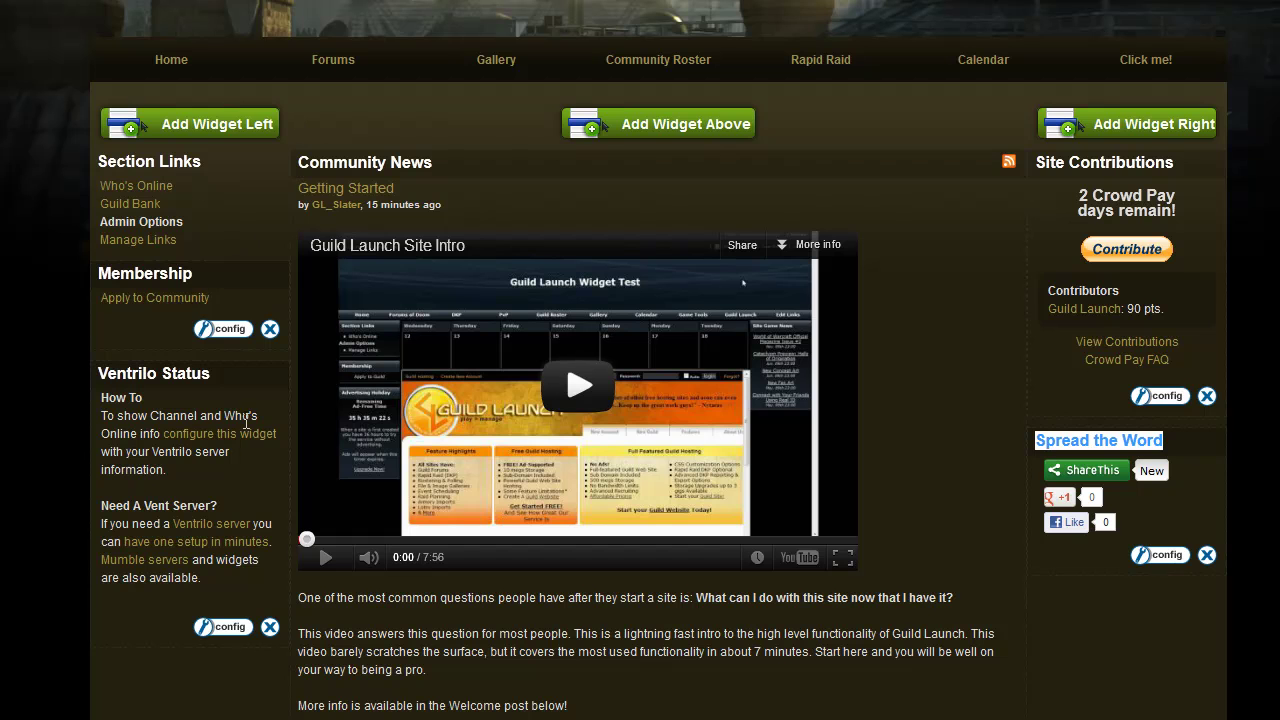
click(1209, 398)
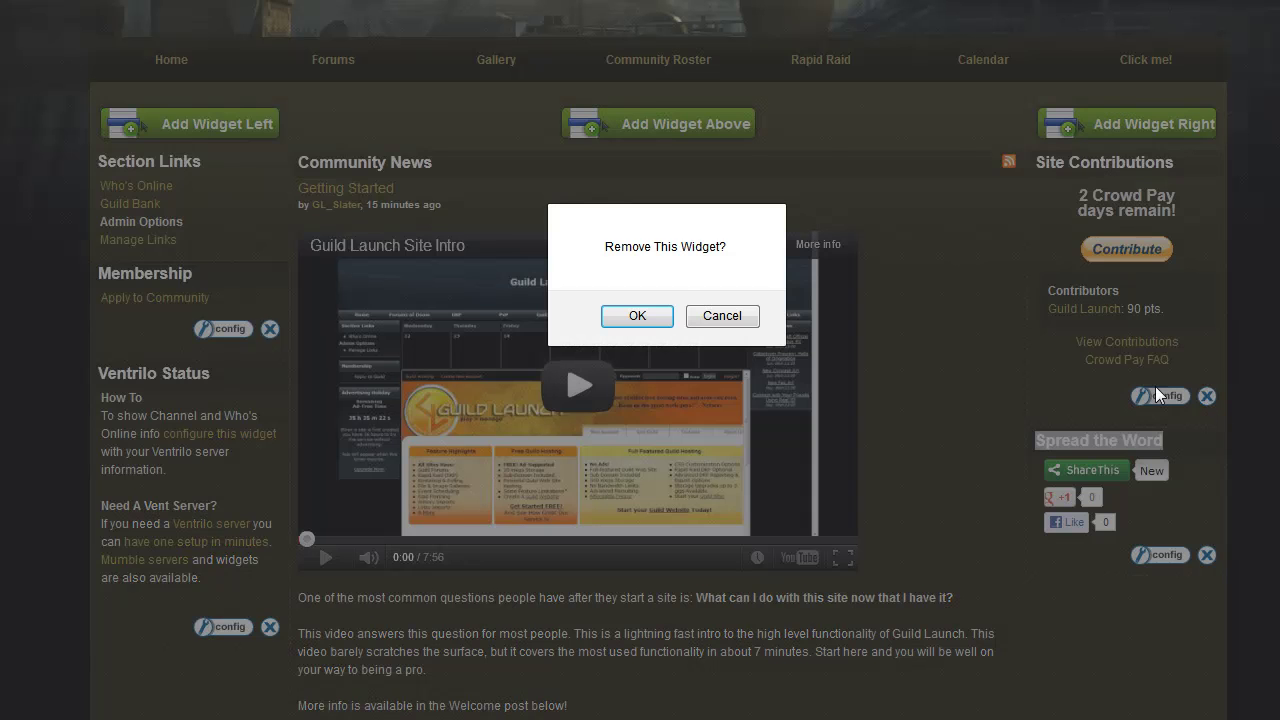
click(656, 316)
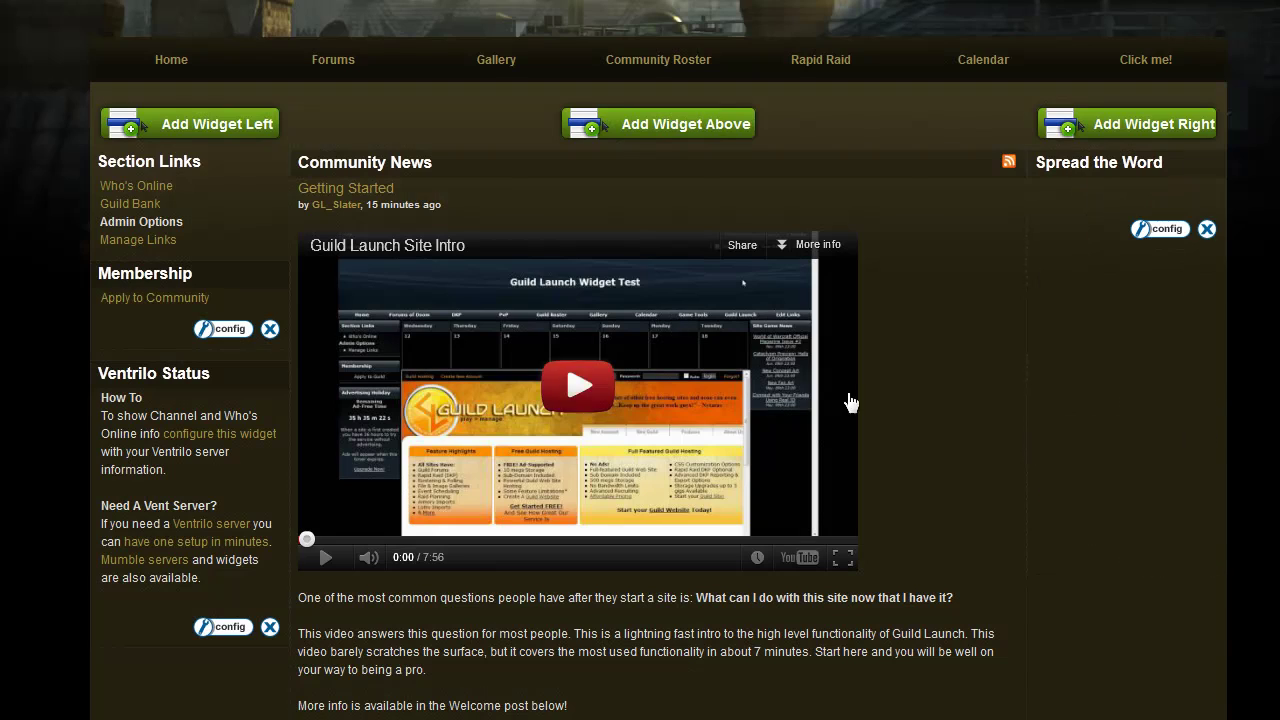
- Remove the Spread the Word widget from the home page and confirm its removal
click(1207, 230)
click(650, 315)
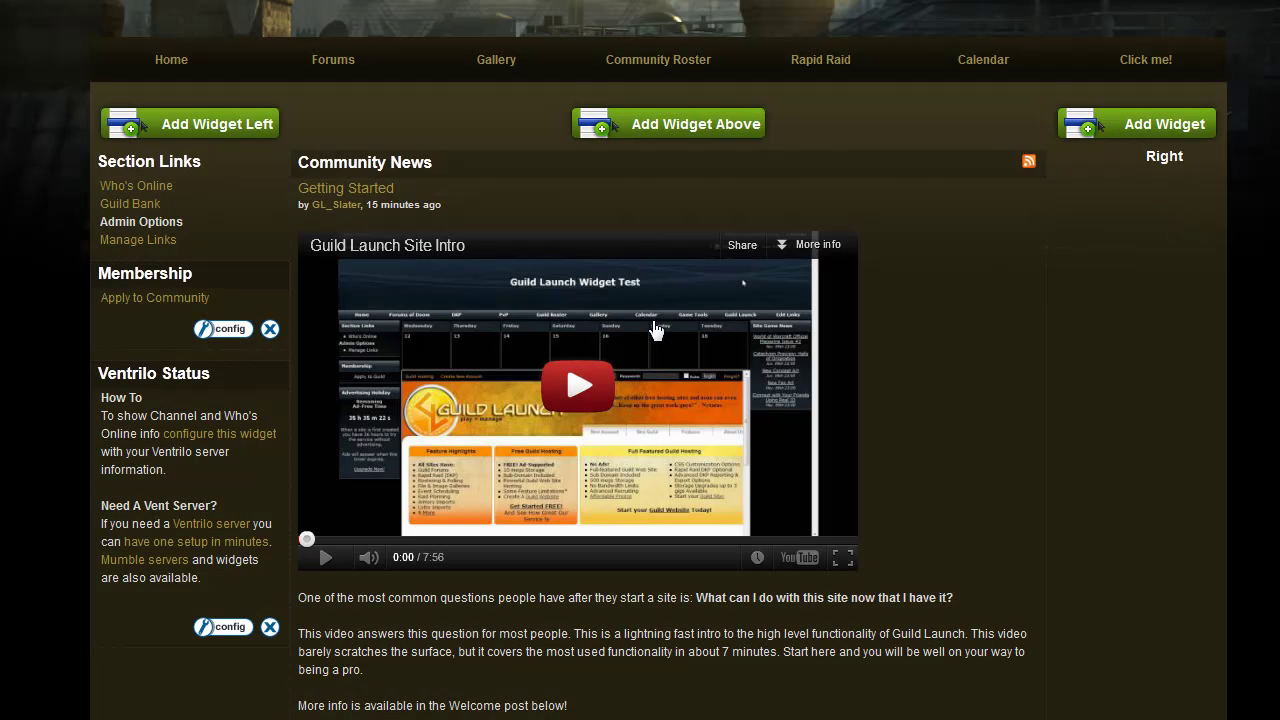
- Switch the home page from widget editing to preview mode and look over the resulting page
scroll(1055, 307, up, 4)
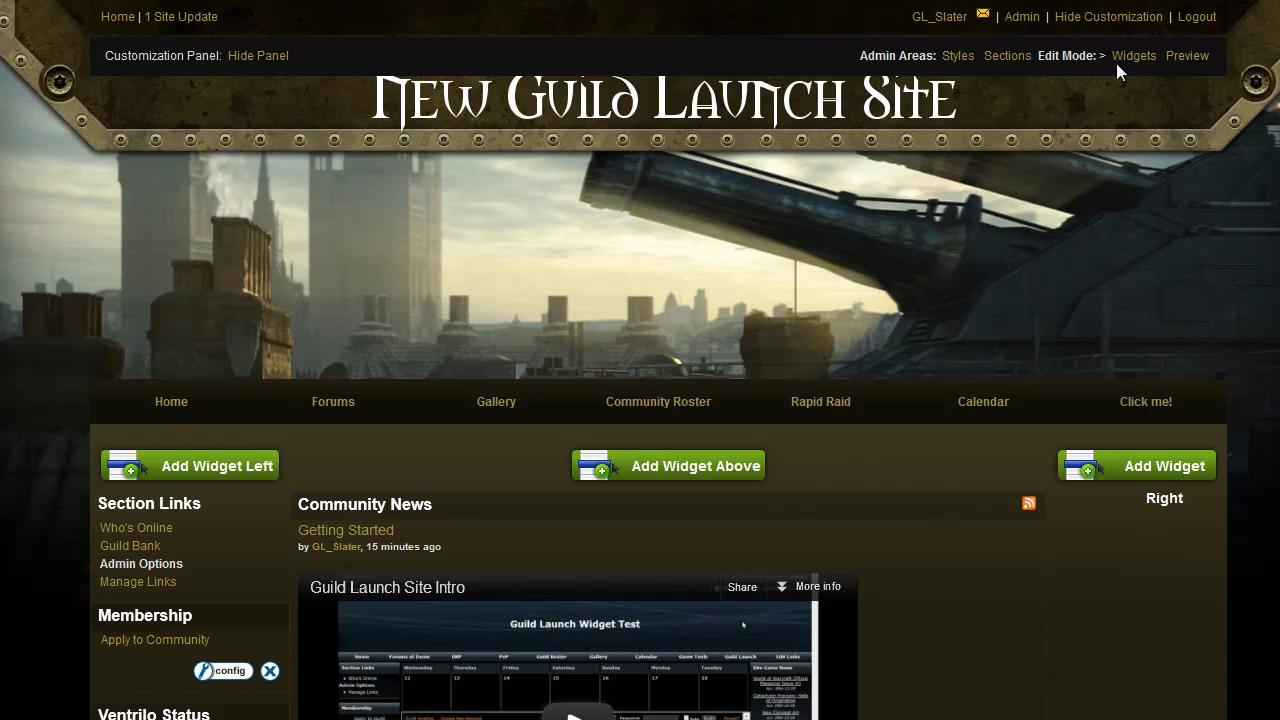
click(1116, 62)
scroll(650, 320, down, 2)
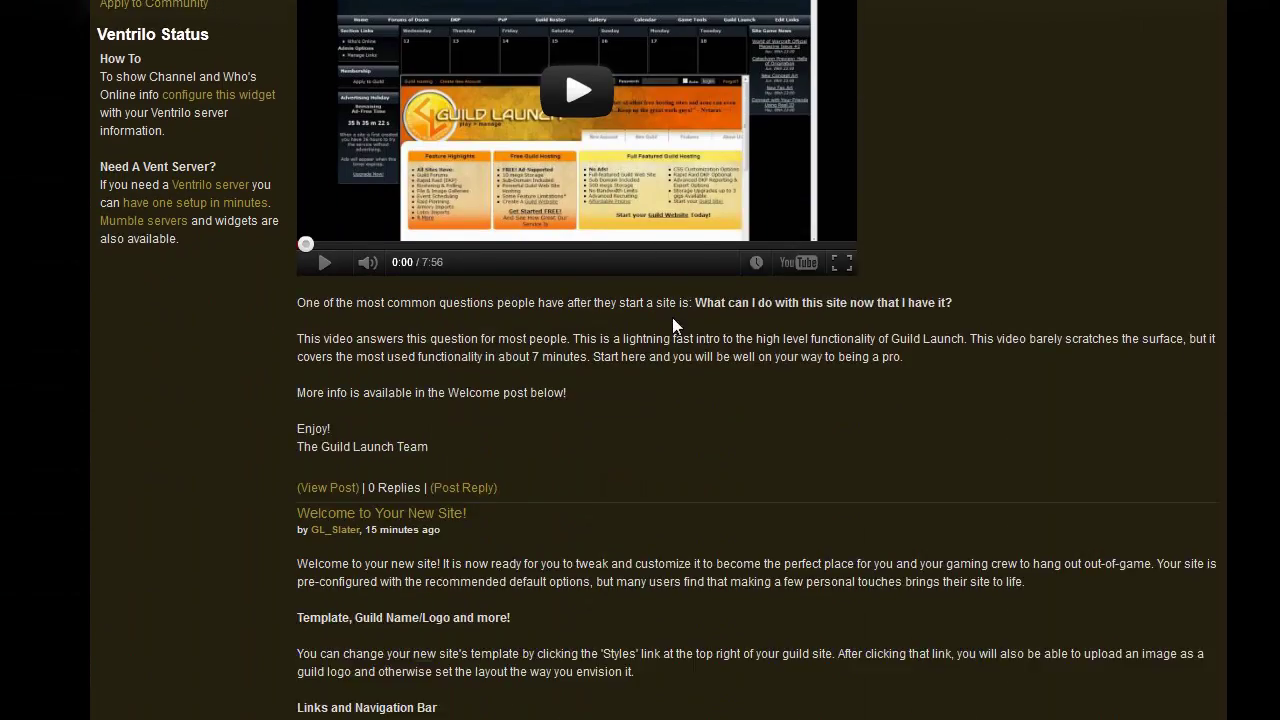
scroll(672, 317, down, 1)
scroll(1110, 465, down, 3)
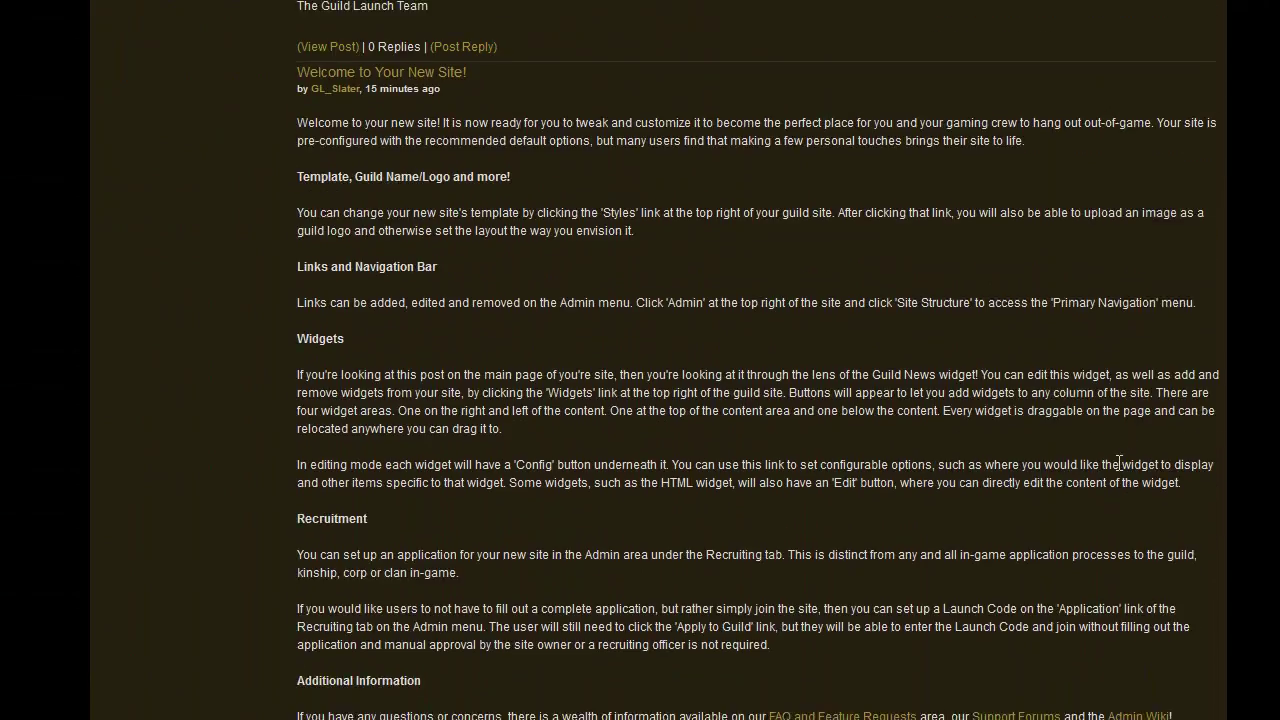
scroll(1111, 459, up, 10)
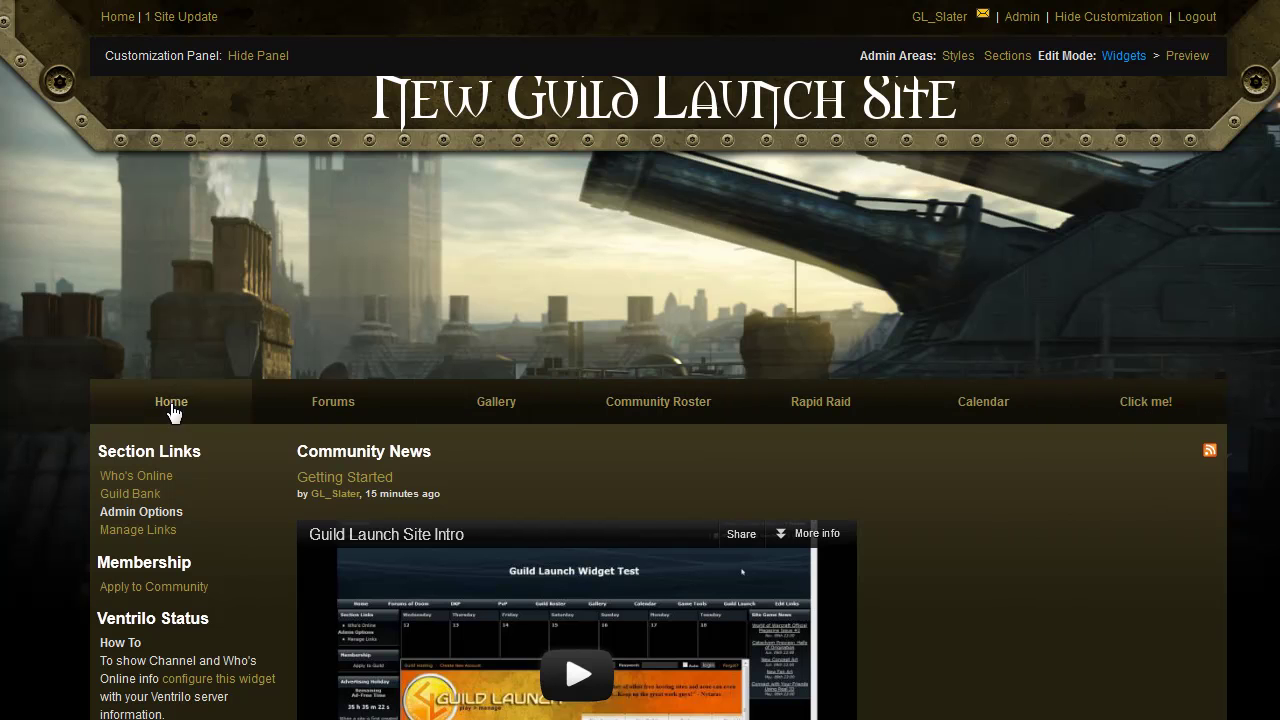
- Open the Primary Navigation settings under Site Structure in the site's admin area
click(1020, 24)
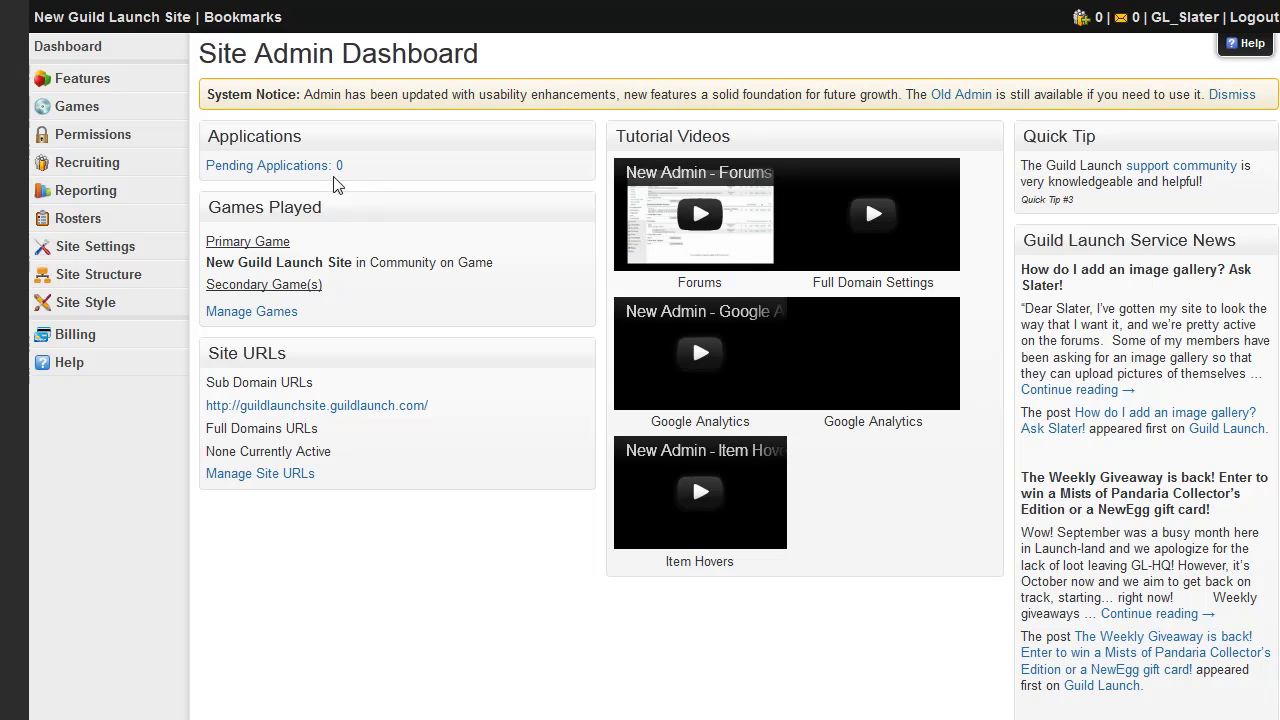
click(100, 277)
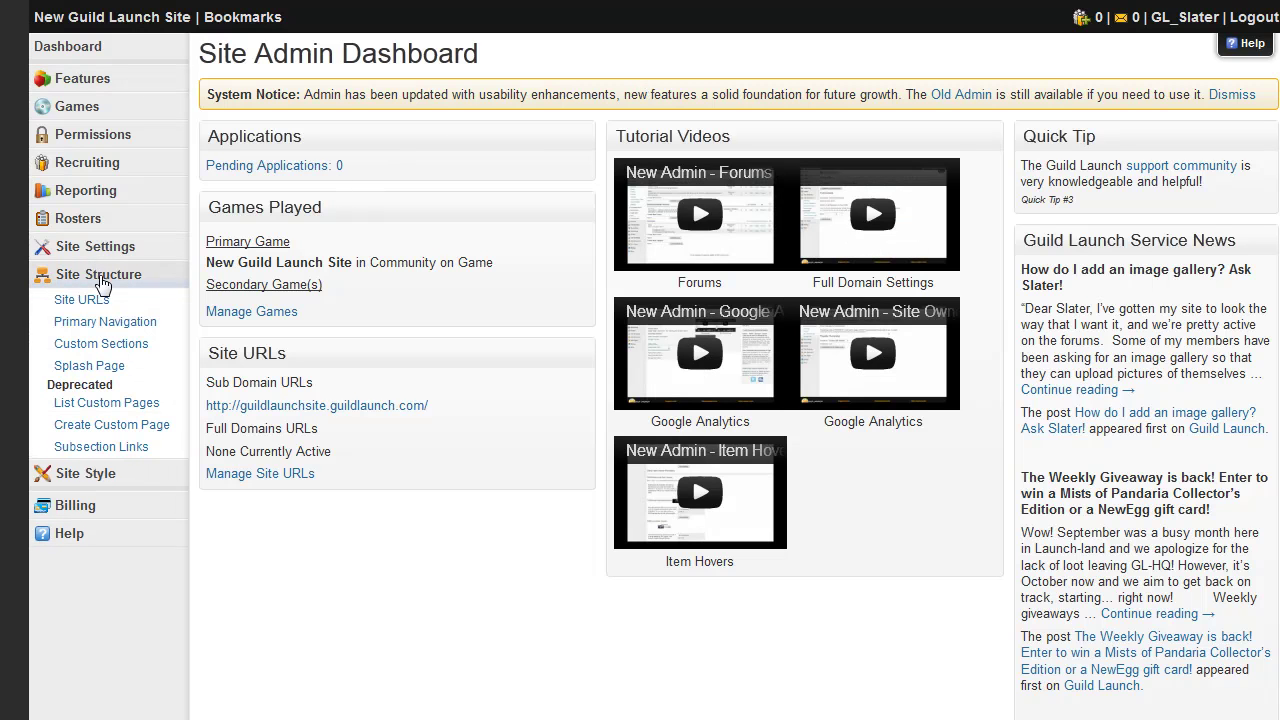
click(126, 336)
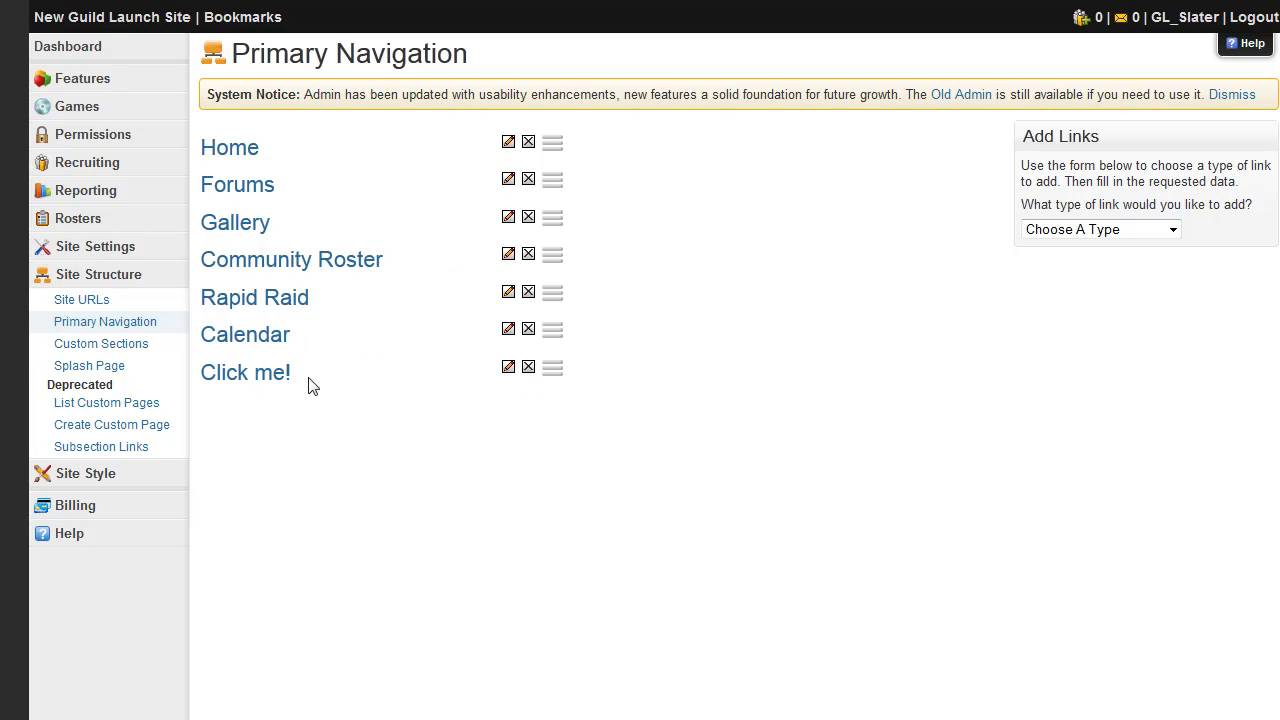
- Delete the "Click me!" link from the primary navigation and move Forums between Rapid Raid and Calendar
click(529, 367)
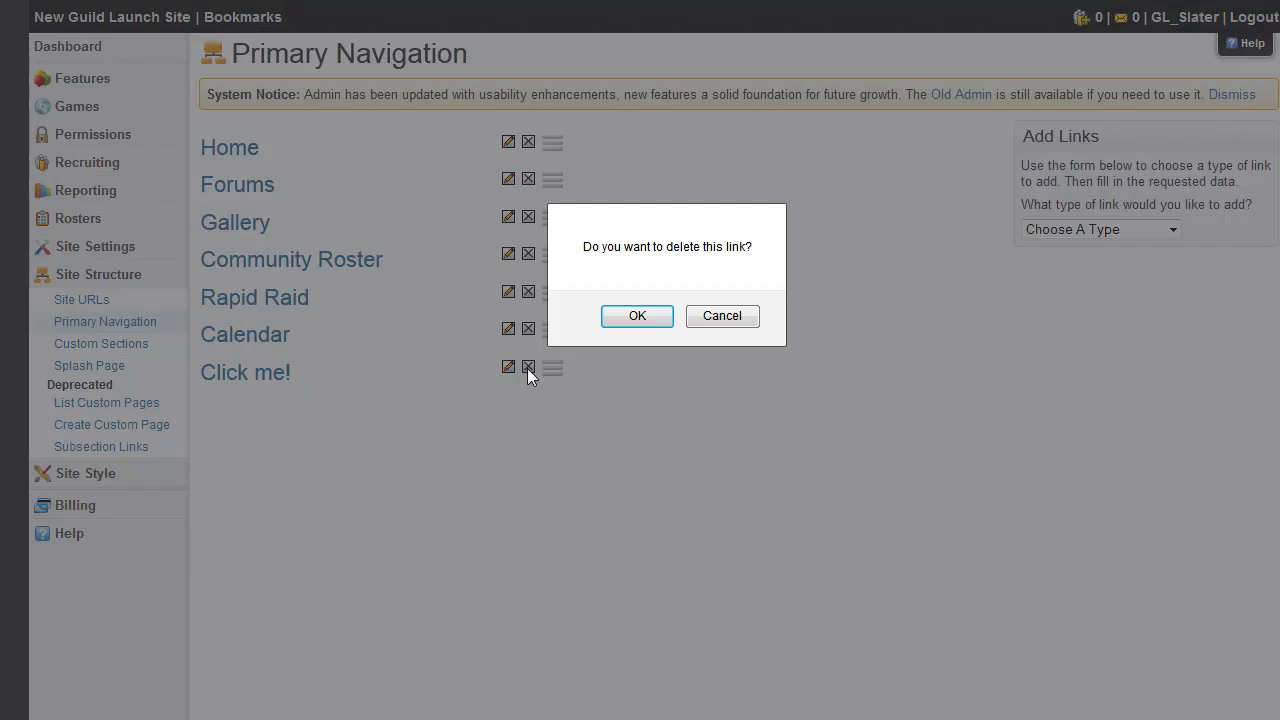
click(648, 318)
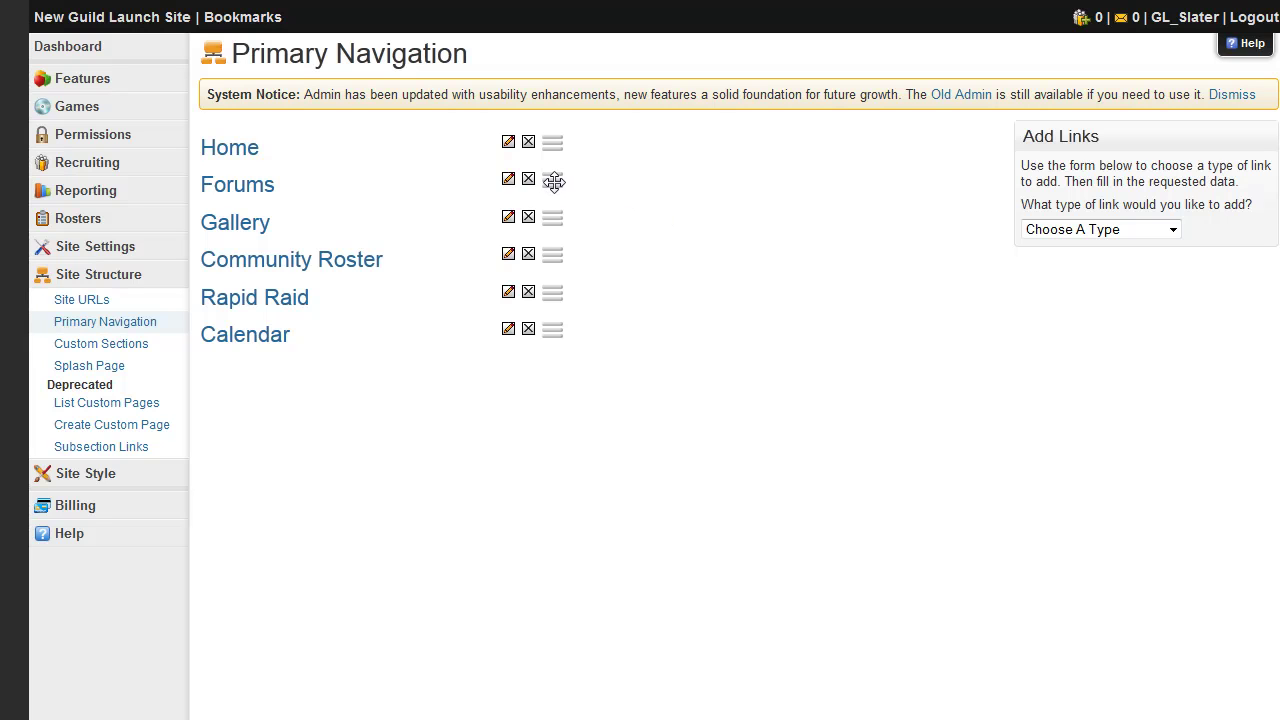
drag(551, 180, 570, 310)
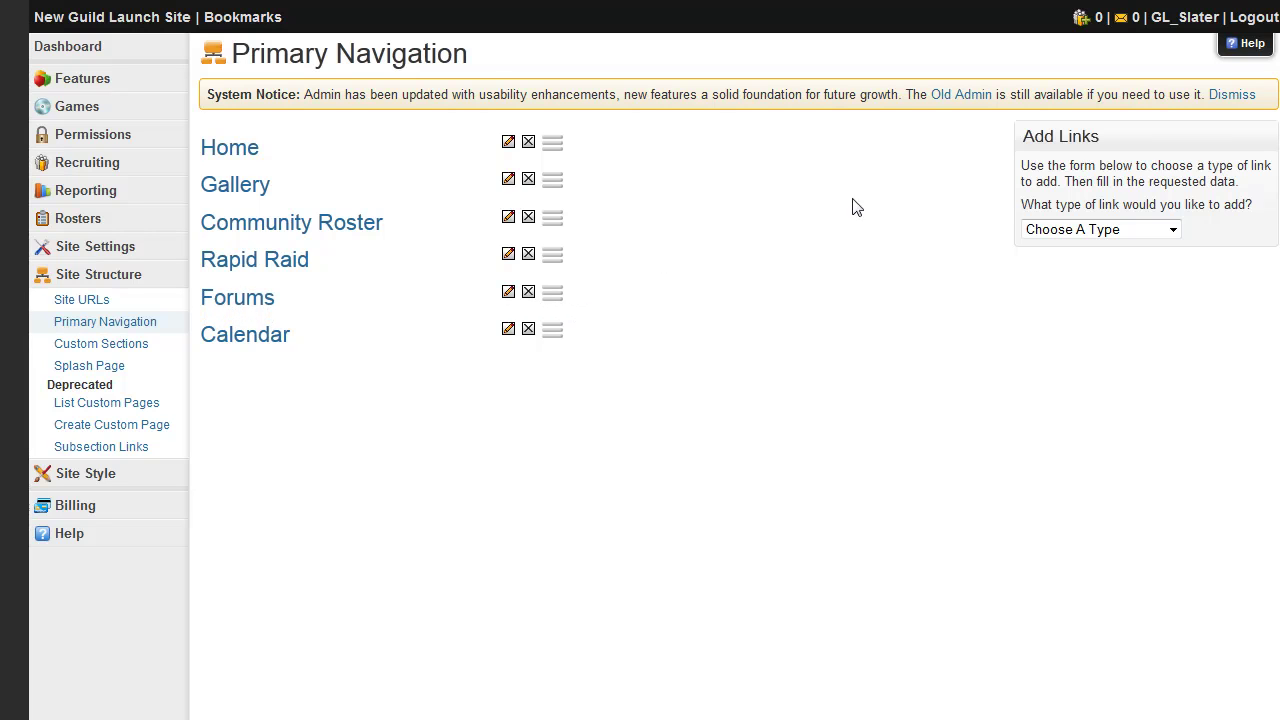
- Add a link to the default section Chat to the primary navigation
click(1086, 234)
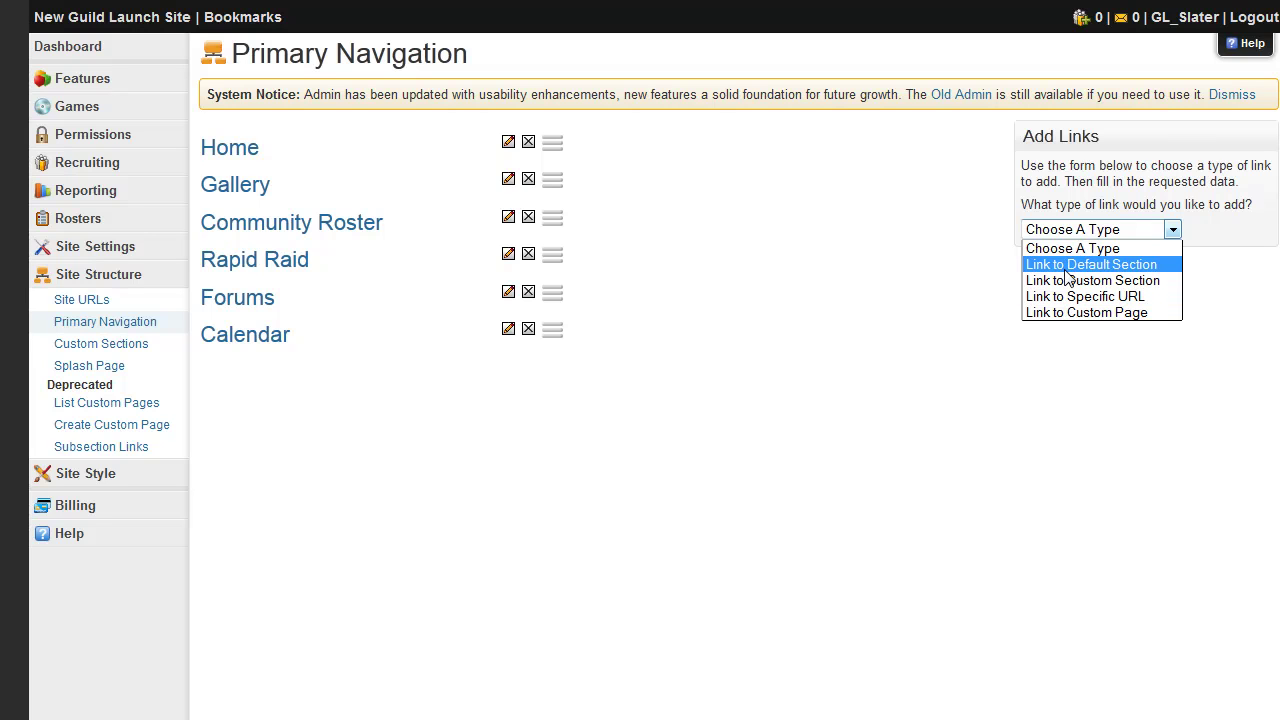
click(1068, 268)
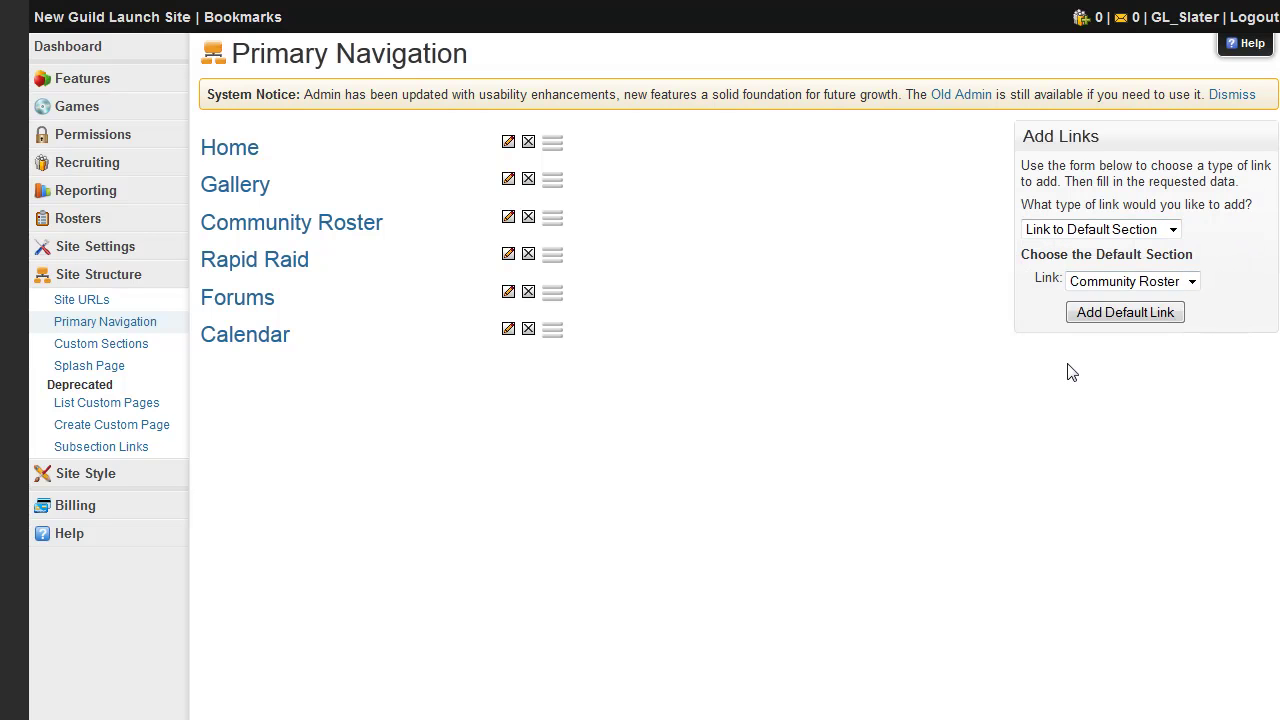
click(1115, 290)
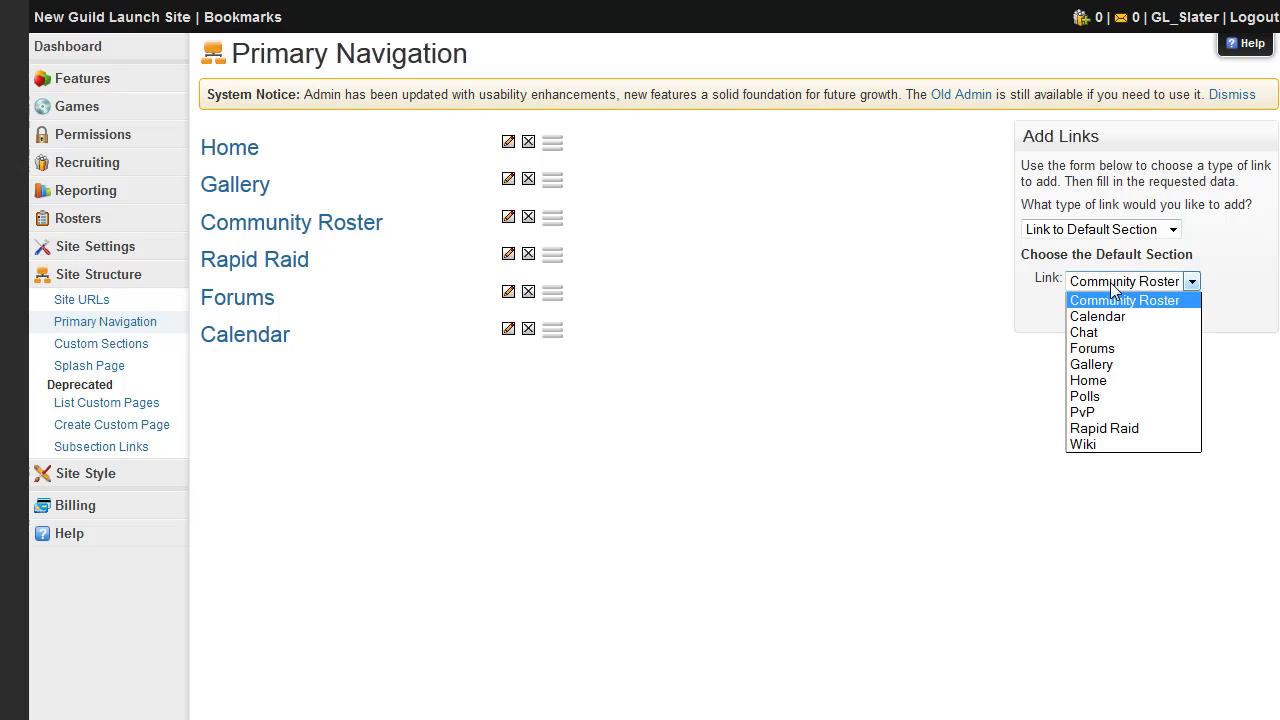
click(1113, 340)
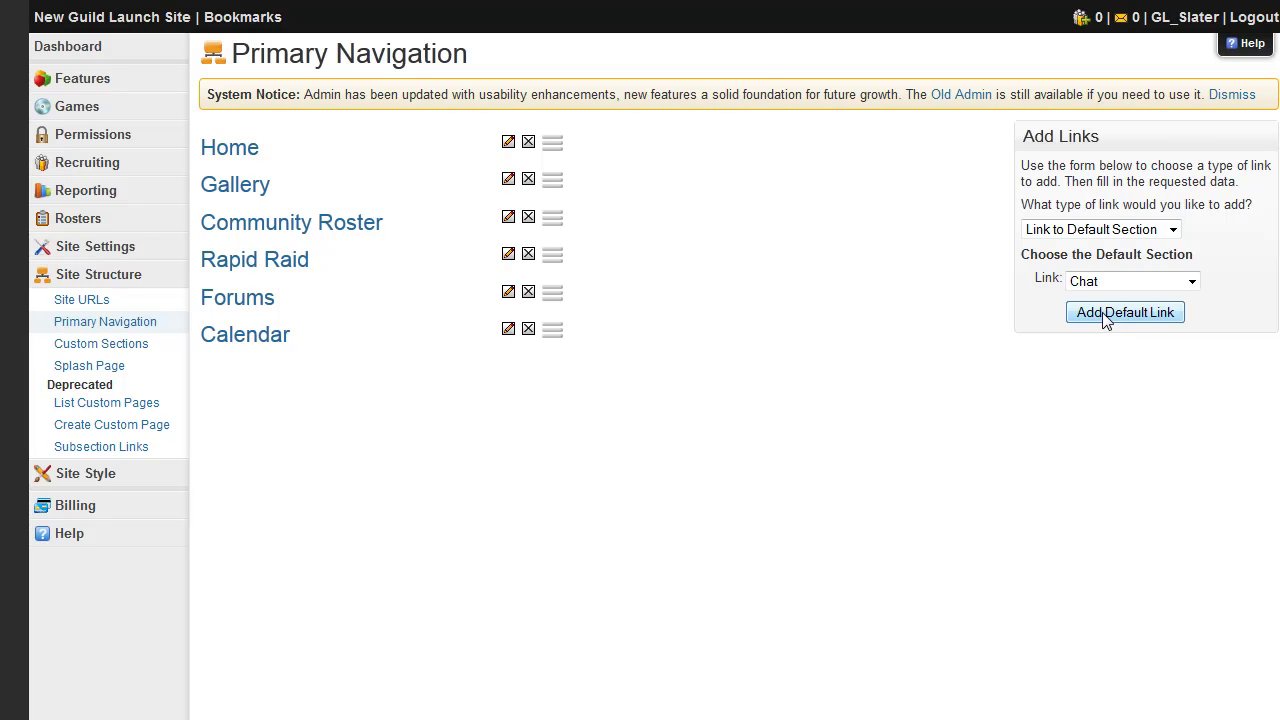
click(1105, 315)
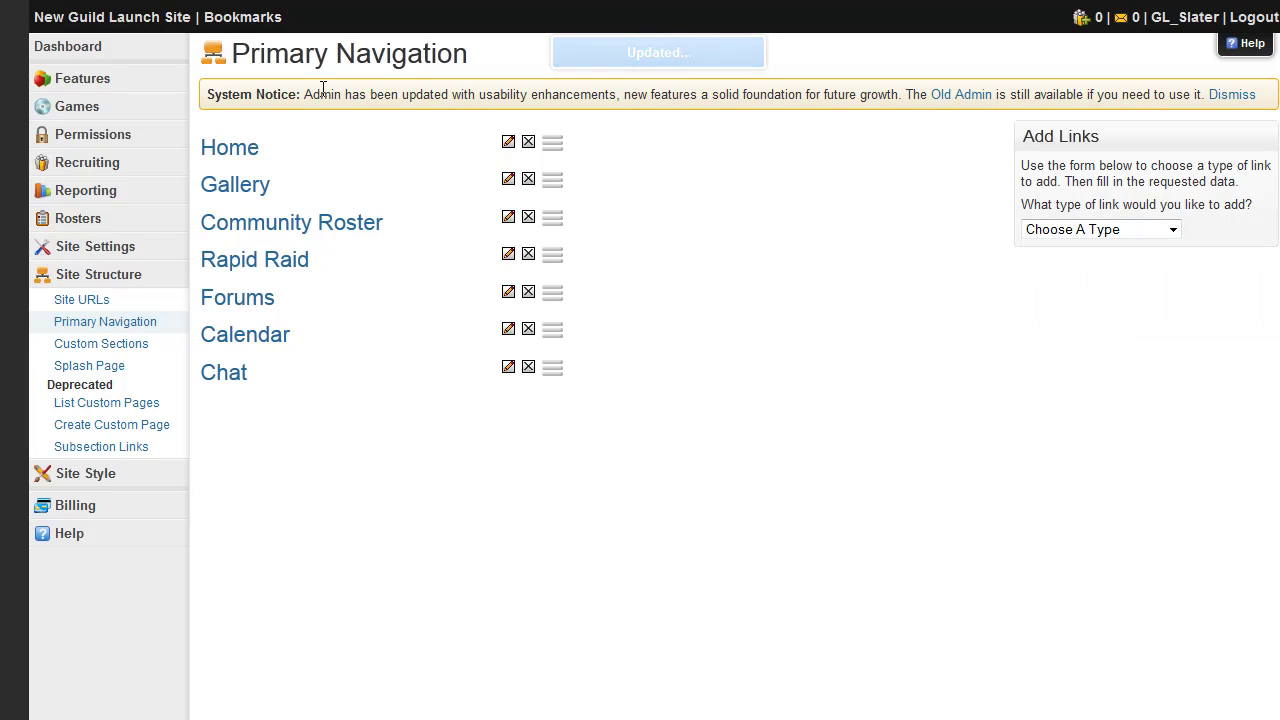